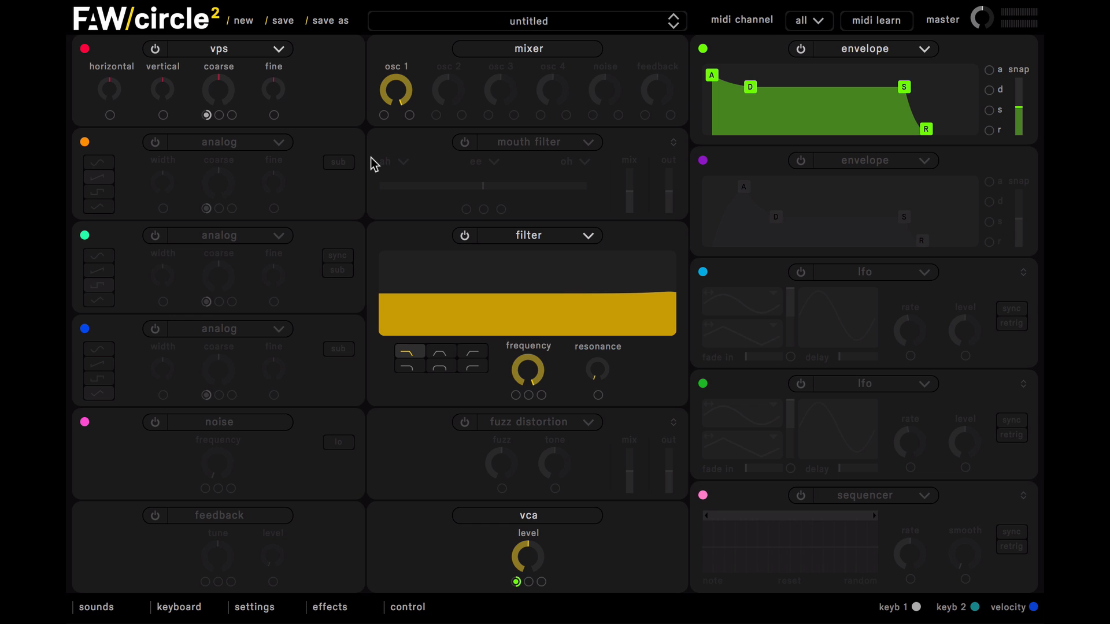
Step: Change the first oscillator to an analog oscillator and enable the second analog oscillator
{"action": "left_click", "coordinate": [258, 48]}
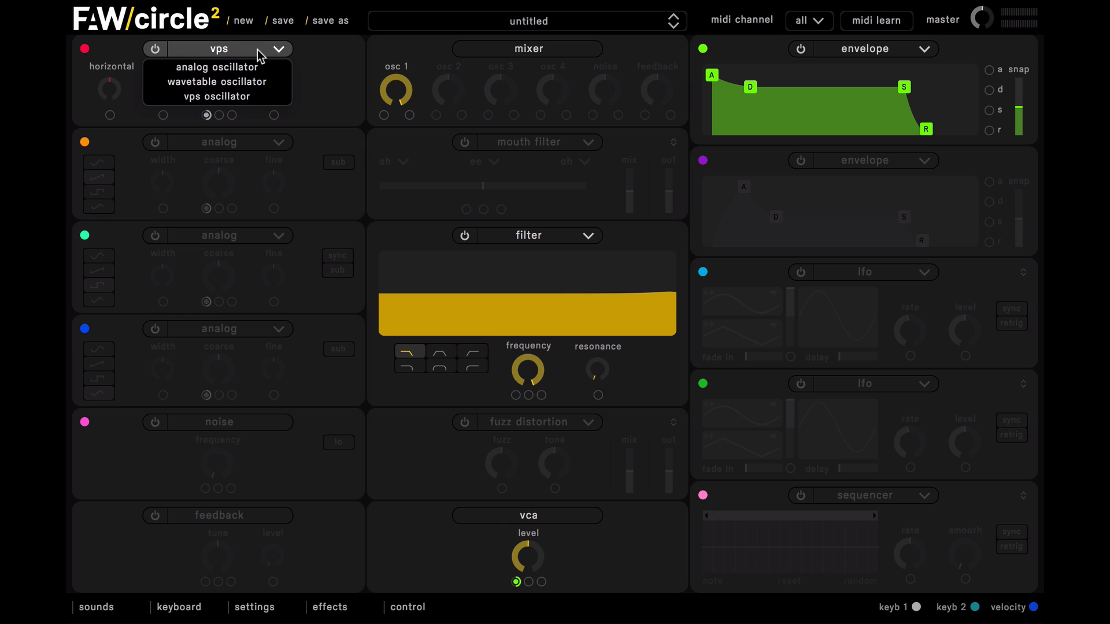
{"action": "left_click", "coordinate": [252, 67]}
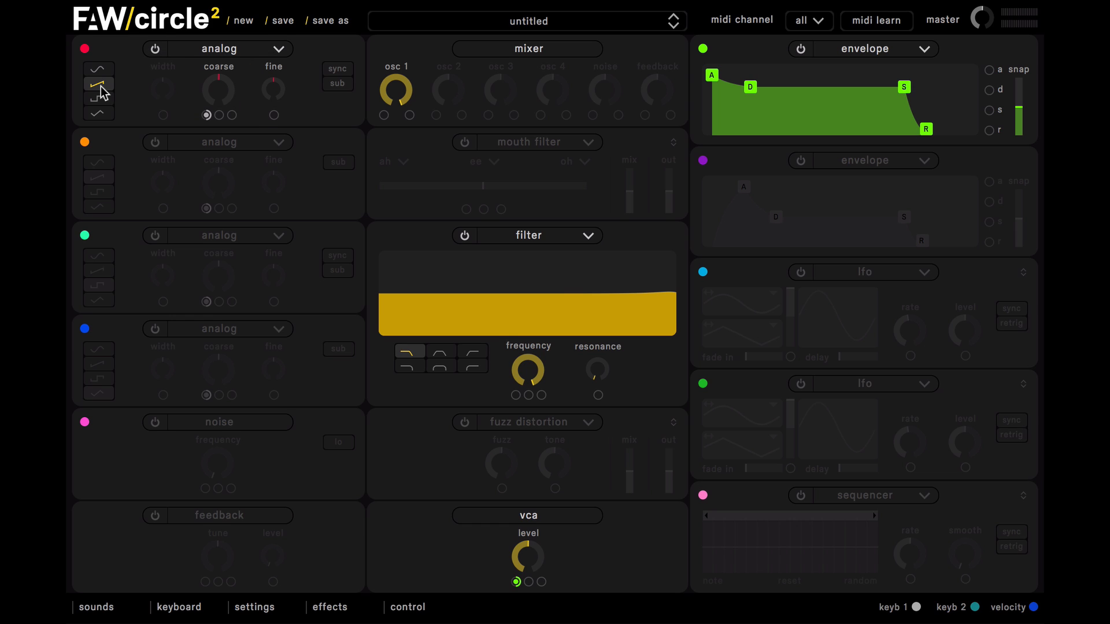
{"action": "left_click", "coordinate": [155, 142]}
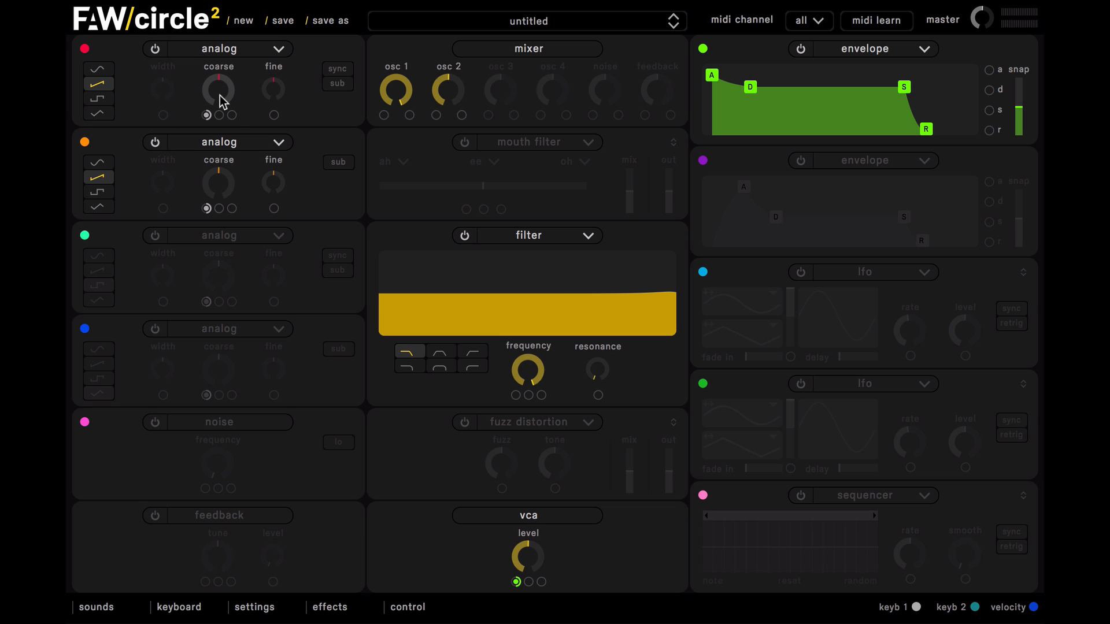
Step: Lower the coarse tuning of oscillators 1 and 2, oscillator 1 further, and detune their fine tuning slightly in opposite directions
{"action": "left_click_drag", "start_coordinate": [224, 96], "coordinate": [218, 197]}
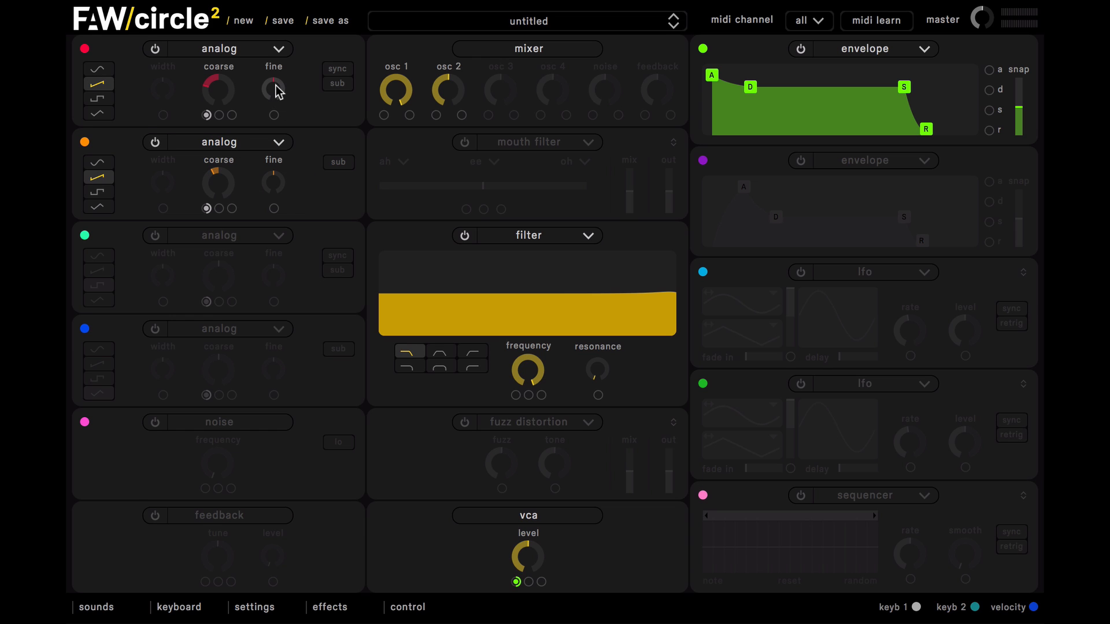
{"action": "mouse_move", "coordinate": [276, 85]}
{"action": "left_click_drag", "start_coordinate": [276, 85], "coordinate": [276, 91]}
{"action": "mouse_move", "coordinate": [276, 179]}
{"action": "left_click_drag", "start_coordinate": [276, 179], "coordinate": [271, 172]}
Step: Enable the third oscillator and change it to a wavetable oscillator
{"action": "left_click", "coordinate": [161, 237]}
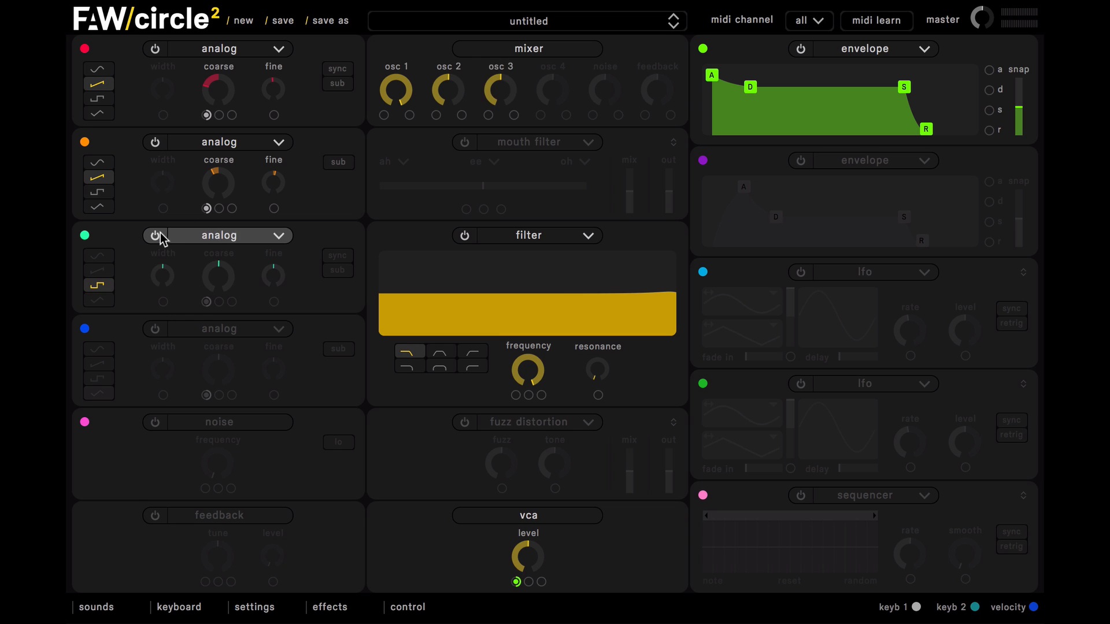
{"action": "left_click", "coordinate": [223, 236]}
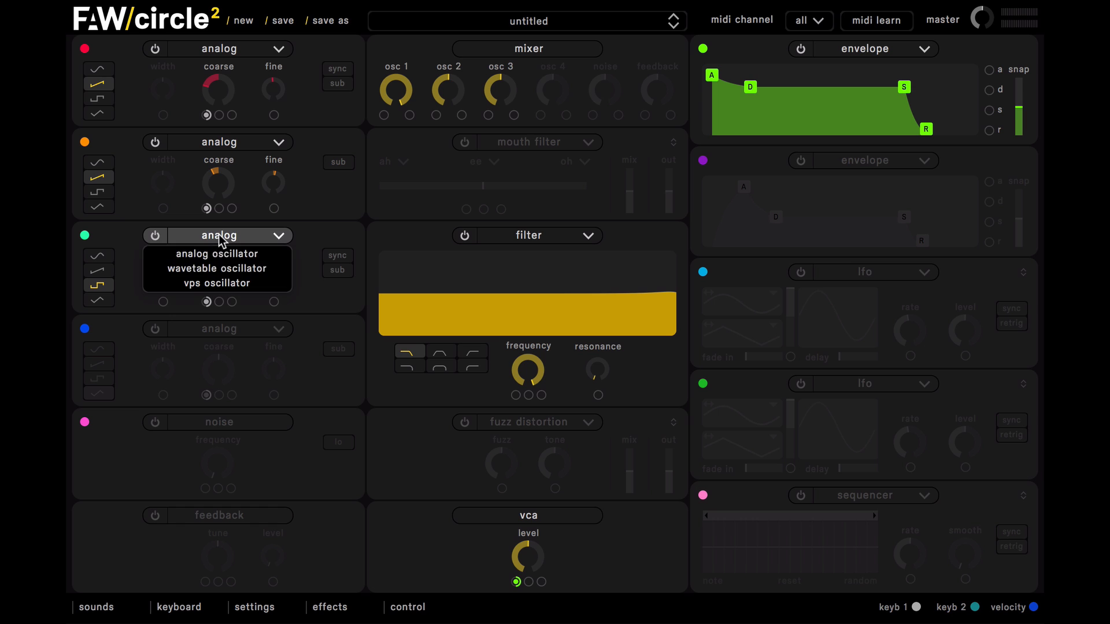
{"action": "left_click", "coordinate": [244, 270]}
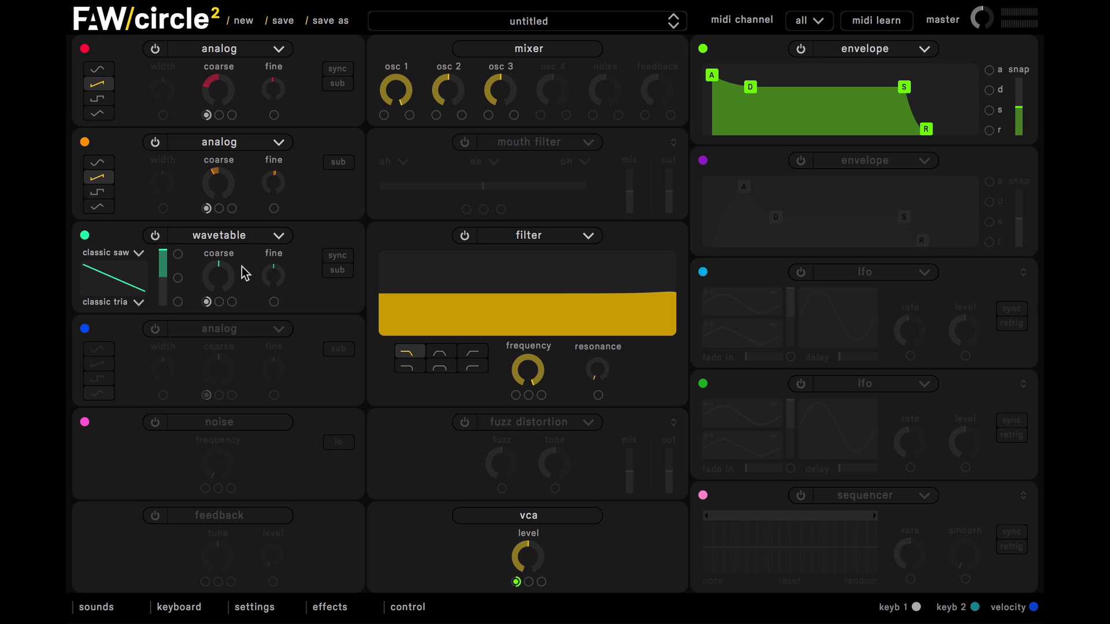
Step: Assign the dakar and monaco waves to the wavetable oscillator and shift its blend partway from dakar towards monaco
{"action": "left_click", "coordinate": [139, 255]}
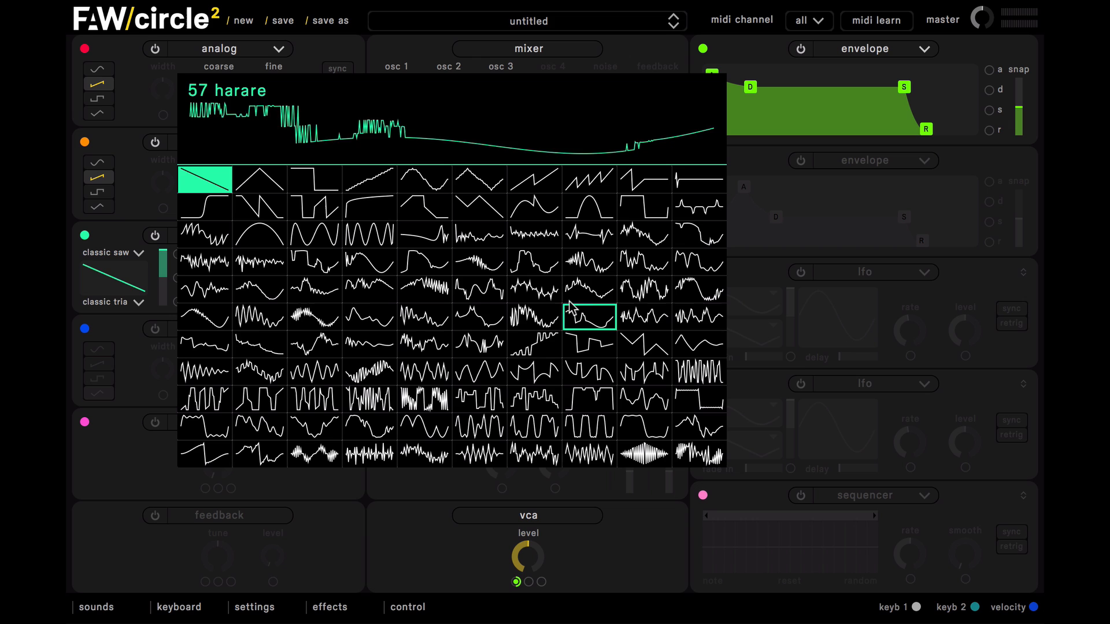
{"action": "left_click", "coordinate": [486, 287]}
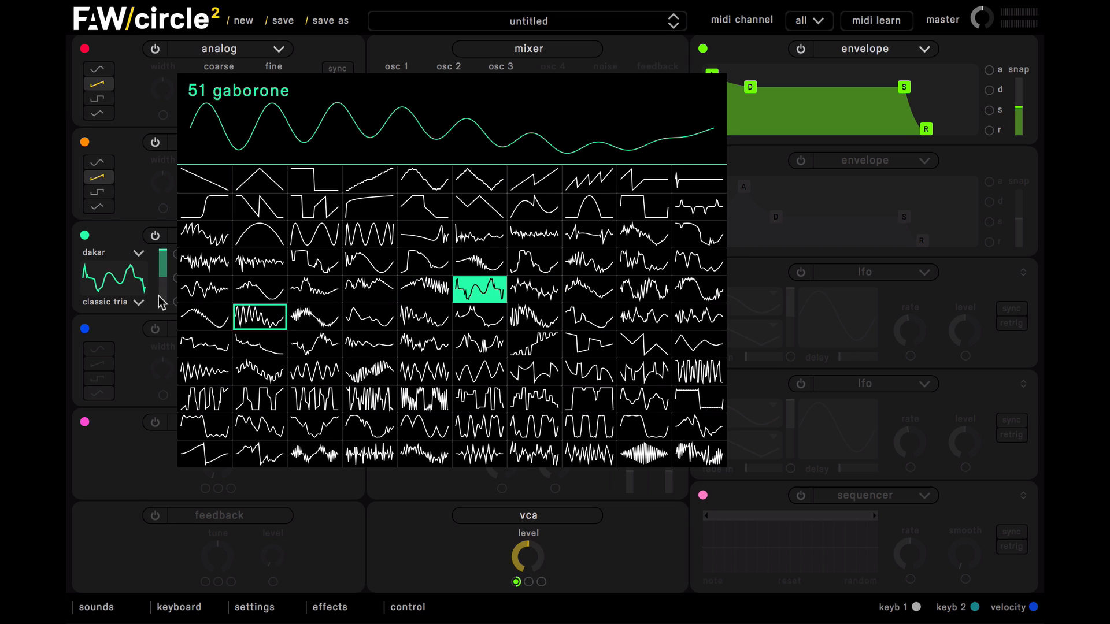
{"action": "left_click", "coordinate": [159, 301]}
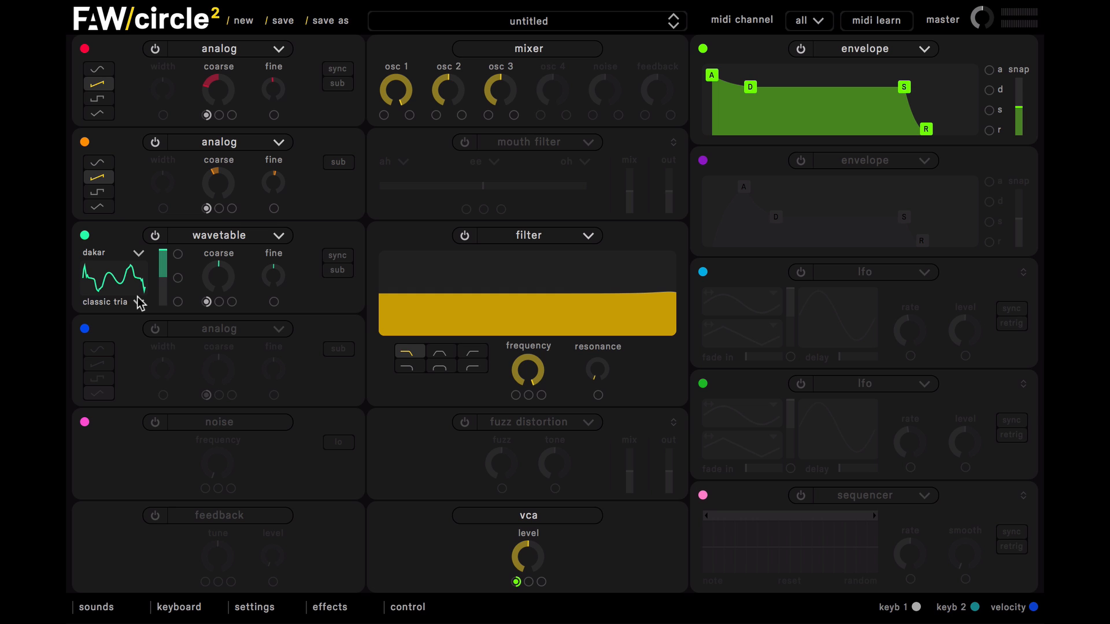
{"action": "left_click", "coordinate": [139, 302]}
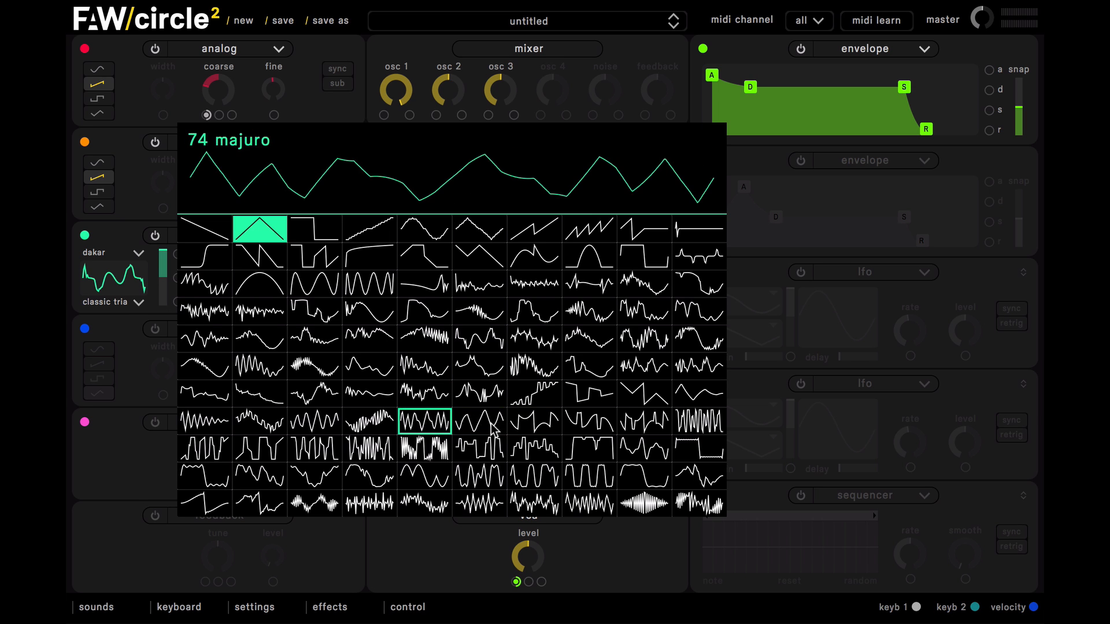
{"action": "left_click", "coordinate": [676, 430]}
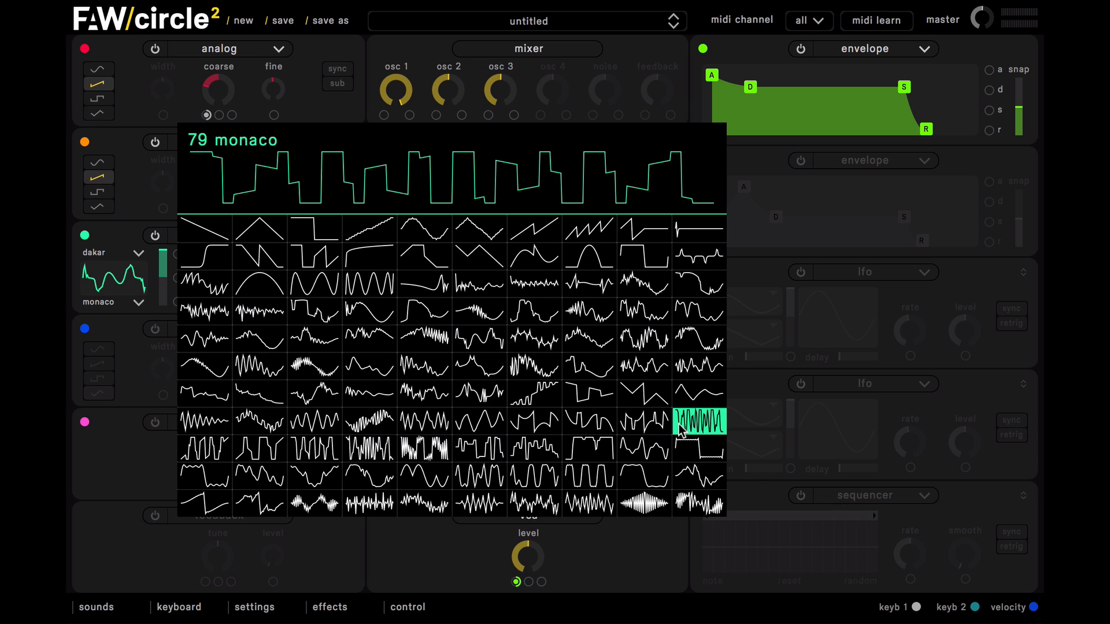
{"action": "left_click", "coordinate": [131, 209]}
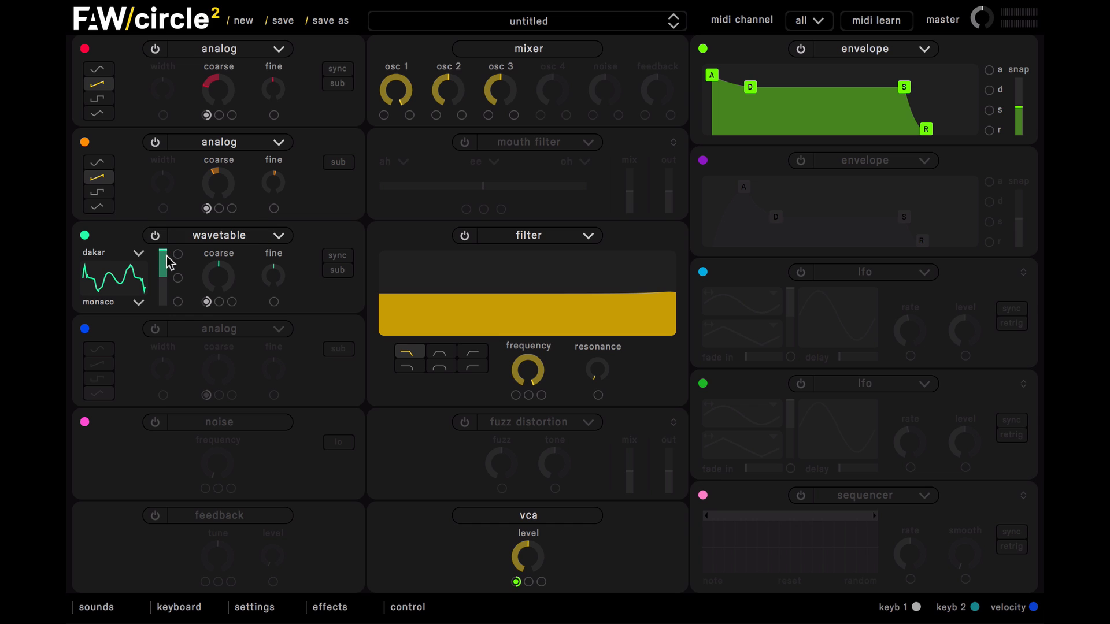
{"action": "mouse_move", "coordinate": [166, 265]}
{"action": "left_mouse_down"}
{"action": "mouse_move", "coordinate": [168, 280]}
{"action": "mouse_move", "coordinate": [164, 255]}
{"action": "mouse_move", "coordinate": [167, 275]}
{"action": "left_mouse_up"}
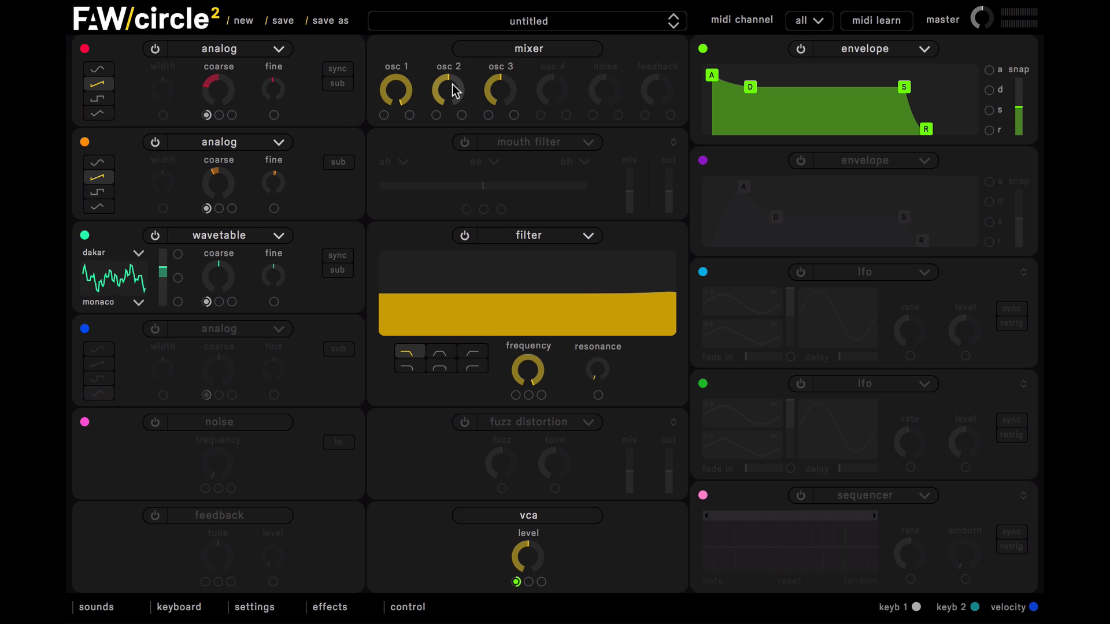
Step: Raise the mixer level of oscillator 2 to maximum and that of oscillator 3 slightly above half
{"action": "left_click_drag", "start_coordinate": [455, 89], "coordinate": [423, 7]}
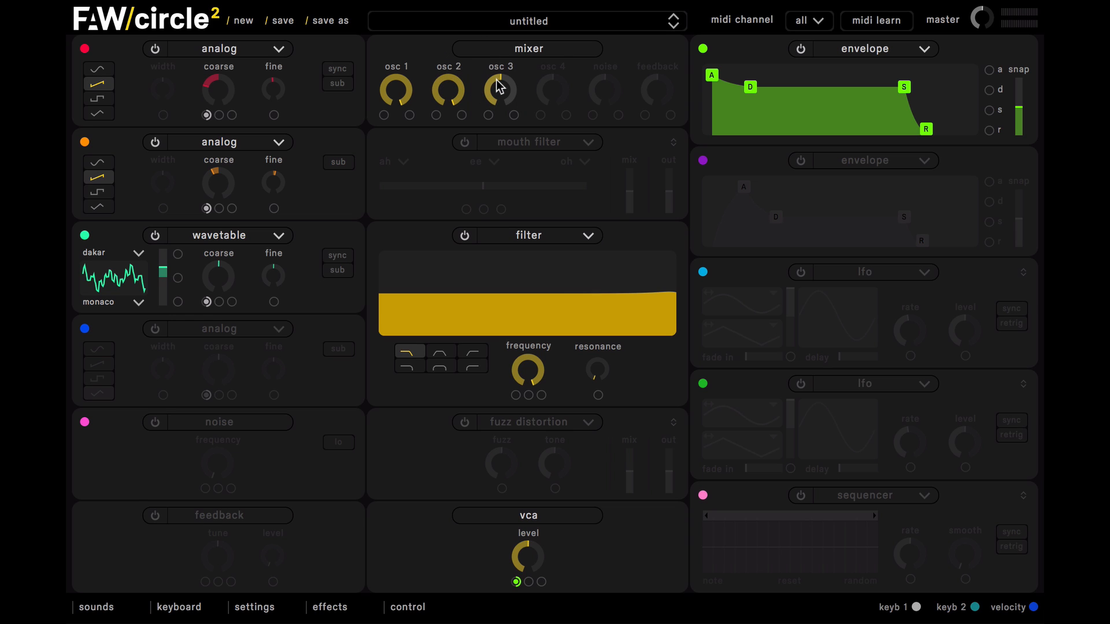
{"action": "left_click", "coordinate": [501, 99]}
{"action": "left_click_drag", "start_coordinate": [501, 100], "coordinate": [493, 79]}
Step: Lower the low-pass filter's cutoff frequency to slightly above the middle of its range and raise its resonance to maximum
{"action": "left_click_drag", "start_coordinate": [540, 389], "coordinate": [579, 480]}
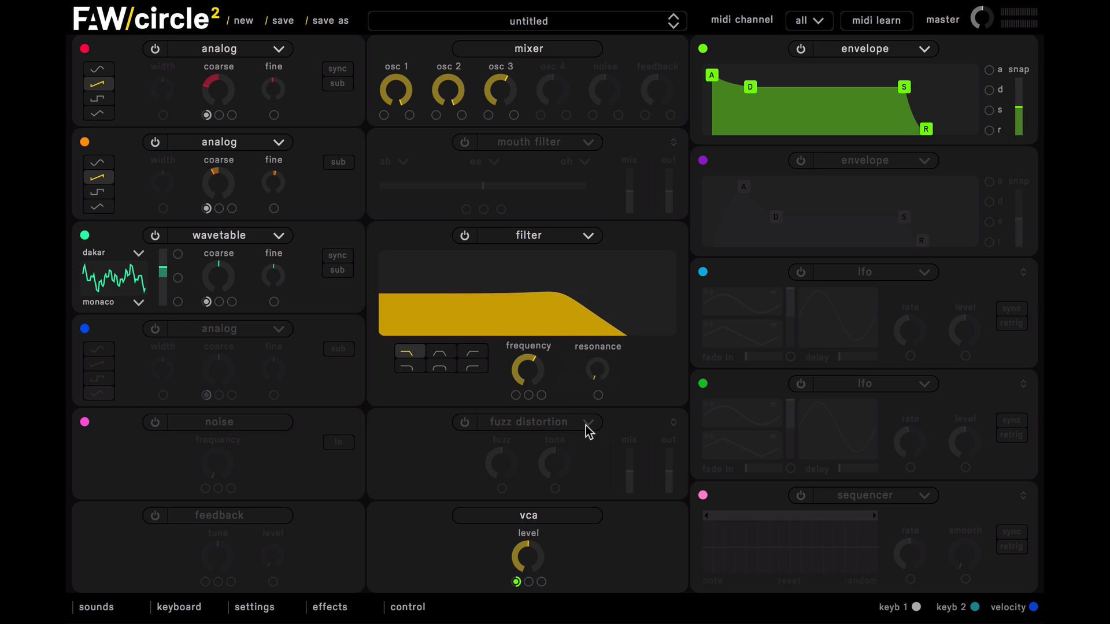
{"action": "left_click_drag", "start_coordinate": [604, 373], "coordinate": [498, 68]}
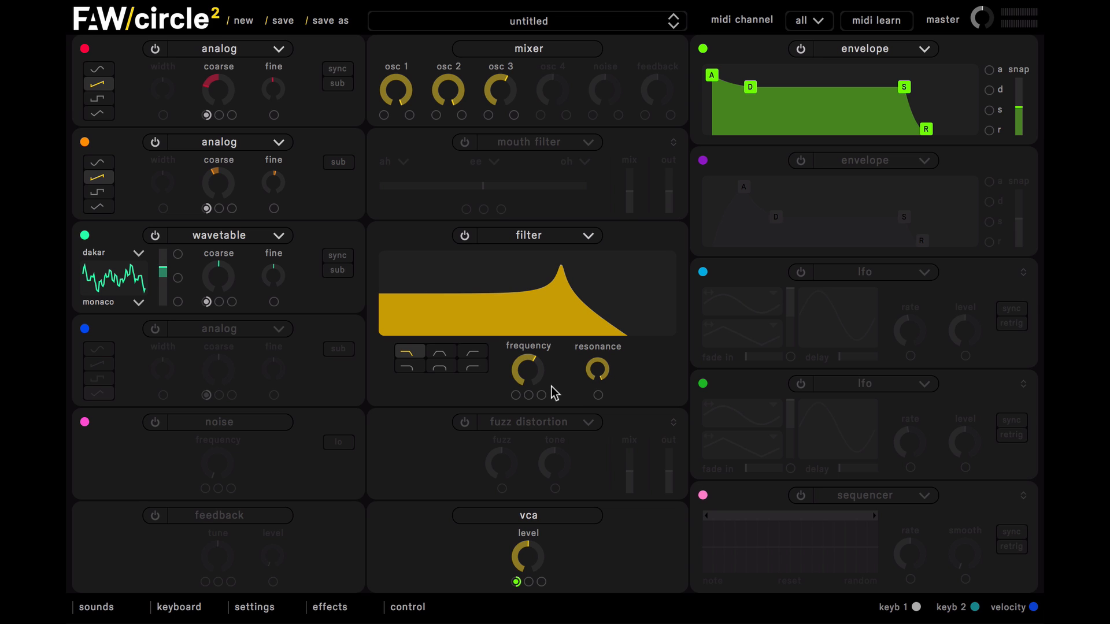
Step: Enable the blue modulator, change it to a sequencer and load the sample-hold preset
{"action": "left_click", "coordinate": [797, 274]}
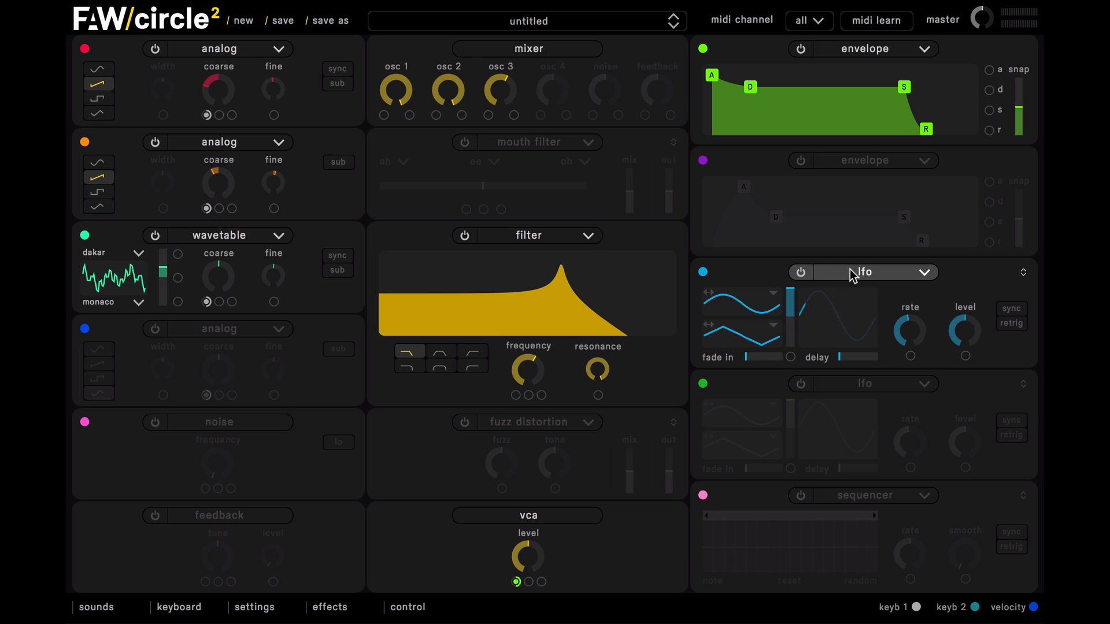
{"action": "left_click", "coordinate": [852, 274]}
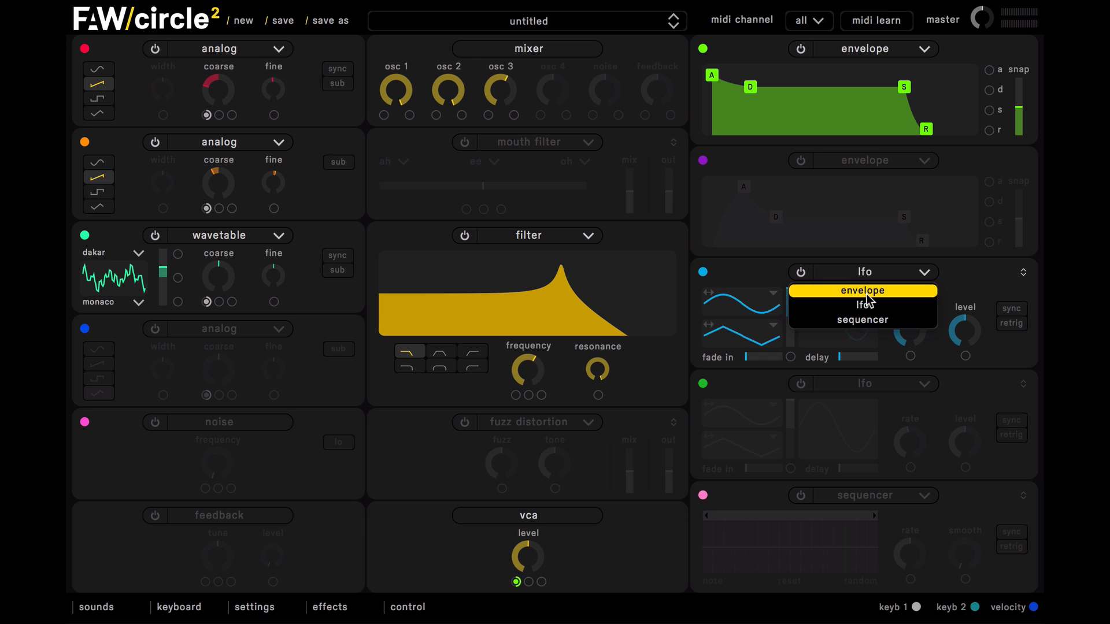
{"action": "left_click", "coordinate": [869, 321]}
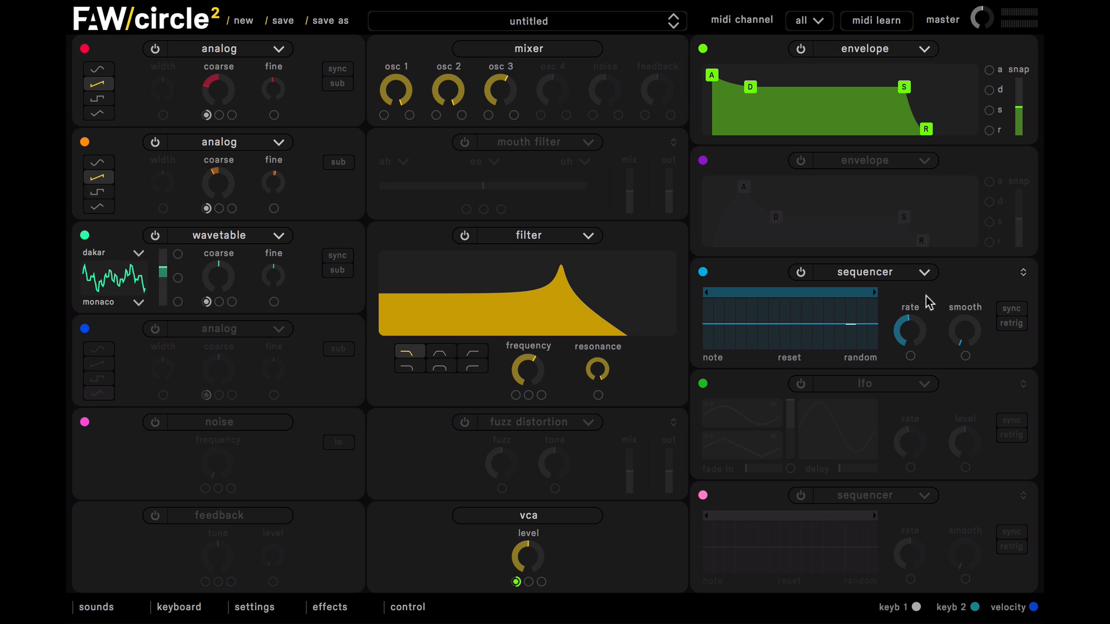
{"action": "left_click", "coordinate": [1024, 274]}
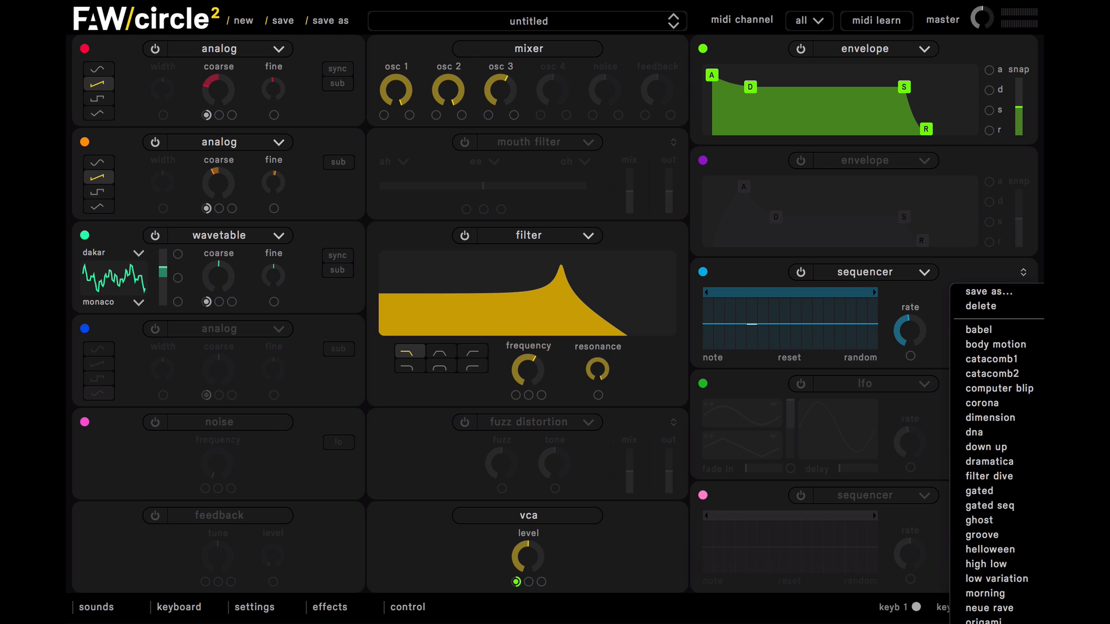
{"action": "left_click", "coordinate": [984, 623]}
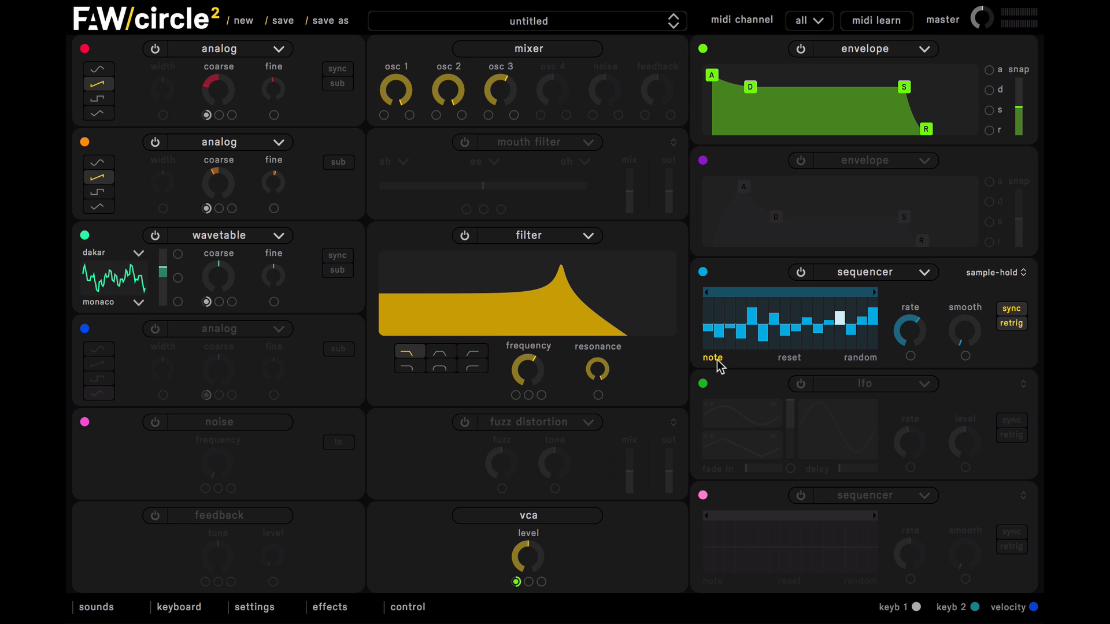
Step: Assign the blue sequencer as a modulation source for the filter frequency
{"action": "left_click_drag", "start_coordinate": [717, 337], "coordinate": [717, 334]}
{"action": "left_click_drag", "start_coordinate": [704, 273], "coordinate": [516, 397]}
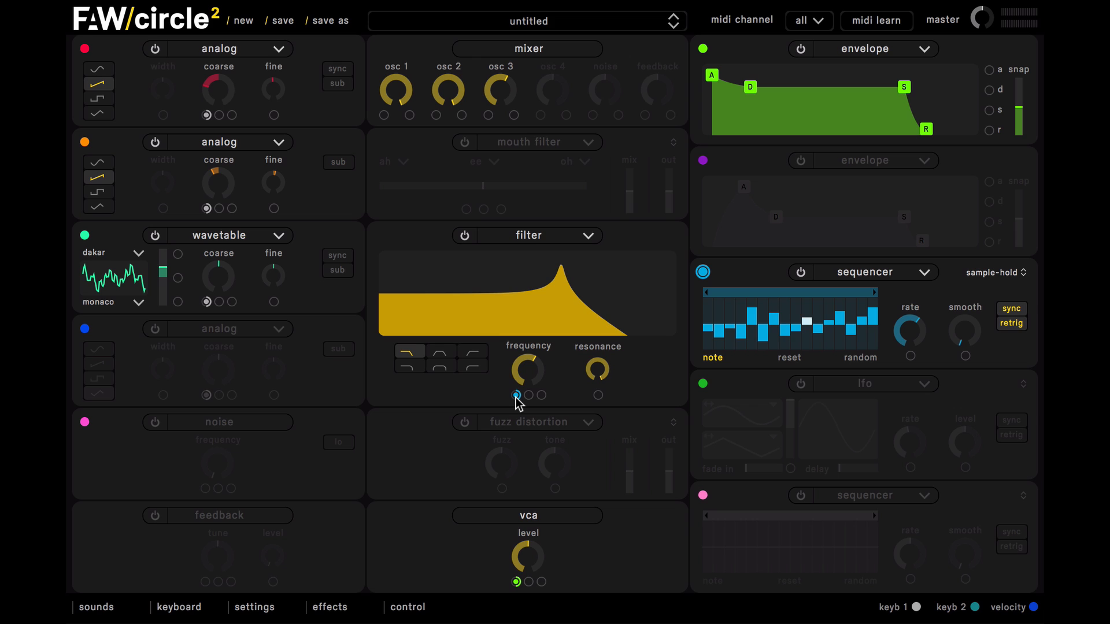
Step: Turn off the three active oscillators and switch them back on
{"action": "left_click", "coordinate": [156, 236]}
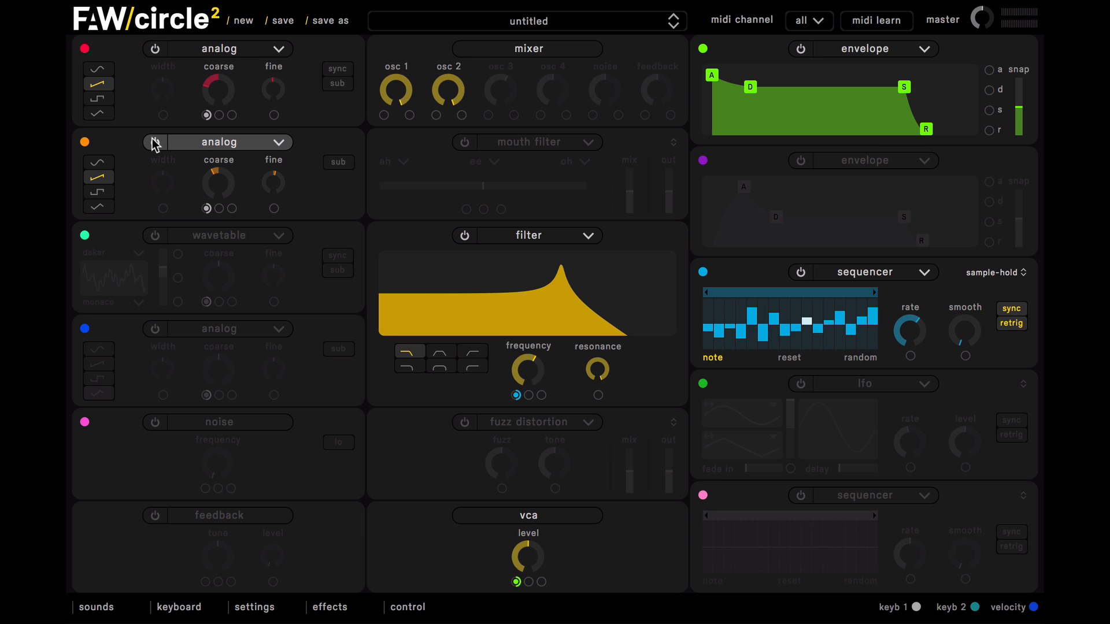
{"action": "left_click", "coordinate": [156, 143]}
{"action": "left_click", "coordinate": [155, 49]}
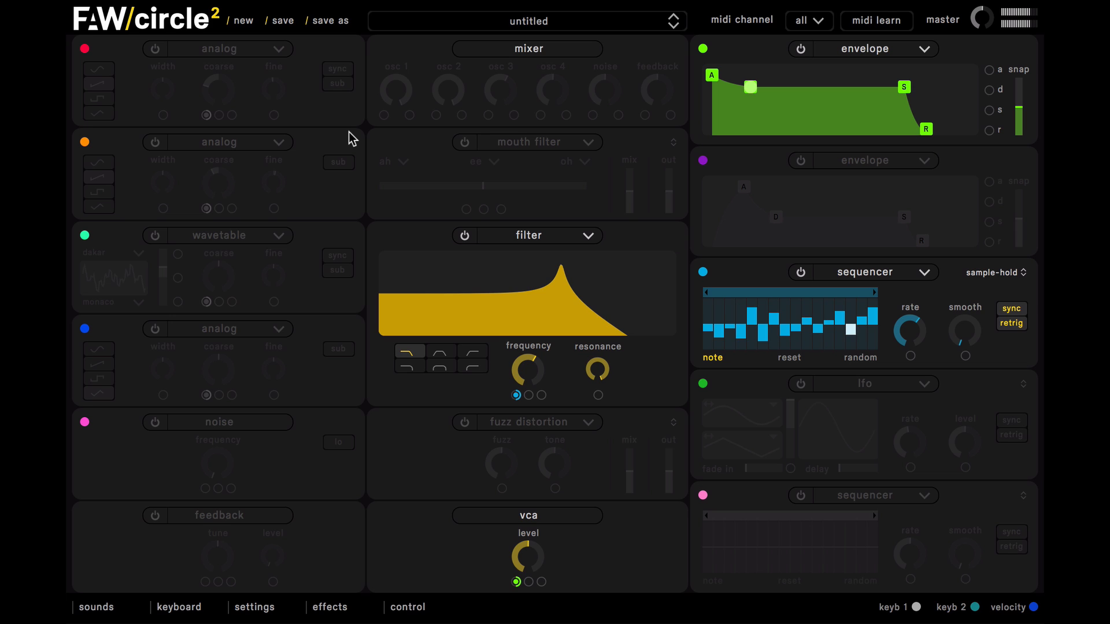
{"action": "left_click", "coordinate": [155, 236]}
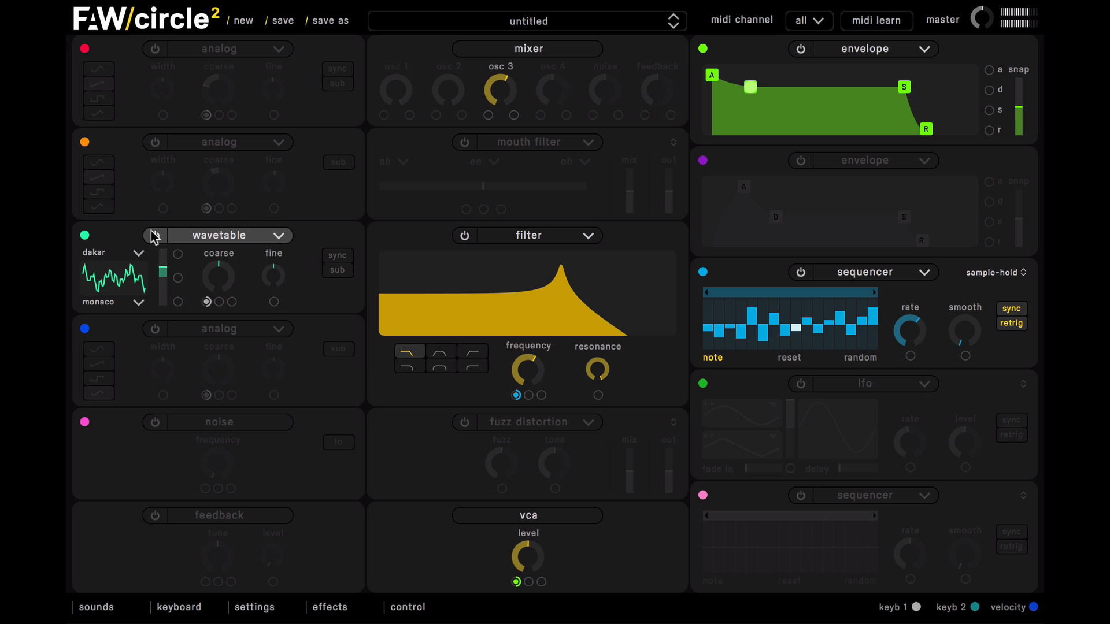
{"action": "left_click", "coordinate": [155, 143]}
{"action": "left_click", "coordinate": [155, 49]}
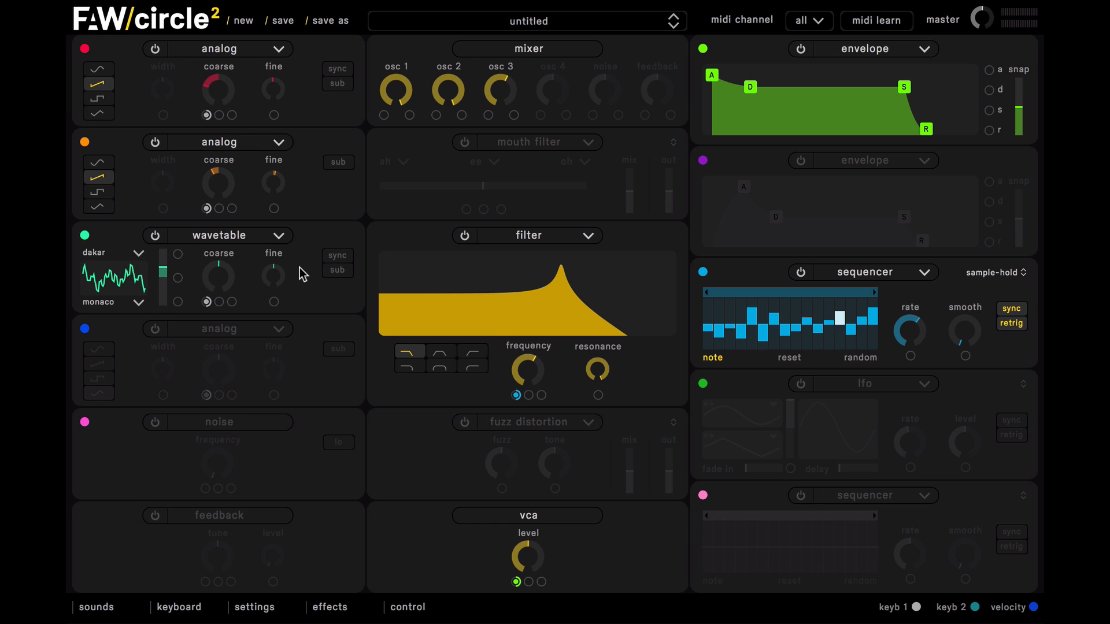
Step: Enable the first effect slot, set it to chorus and load the light chorus preset
{"action": "left_click", "coordinate": [344, 607]}
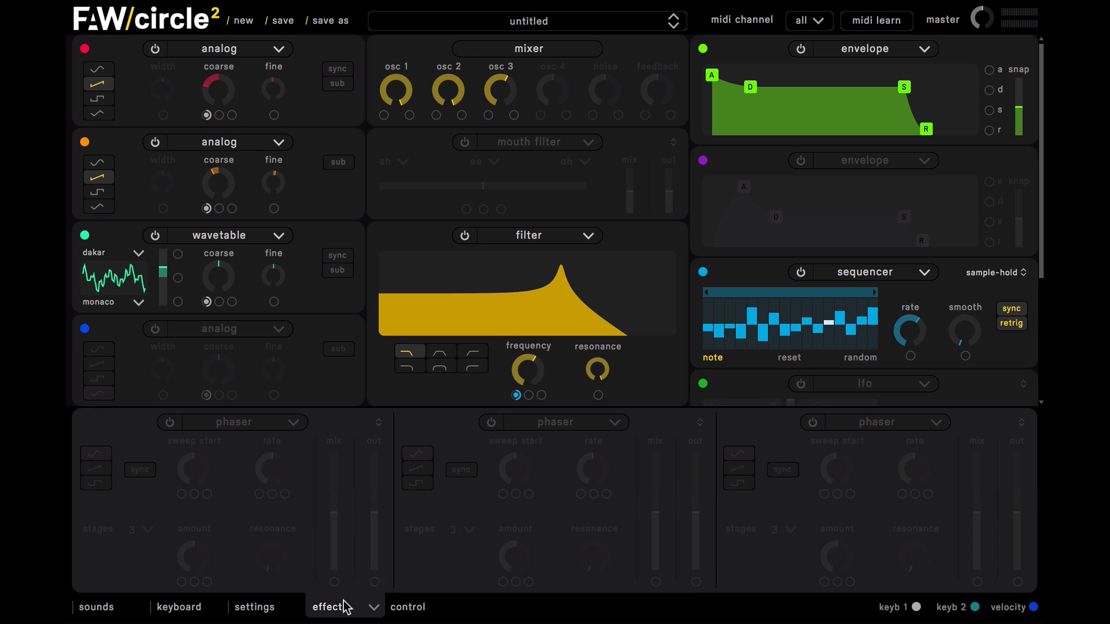
{"action": "left_click", "coordinate": [170, 423]}
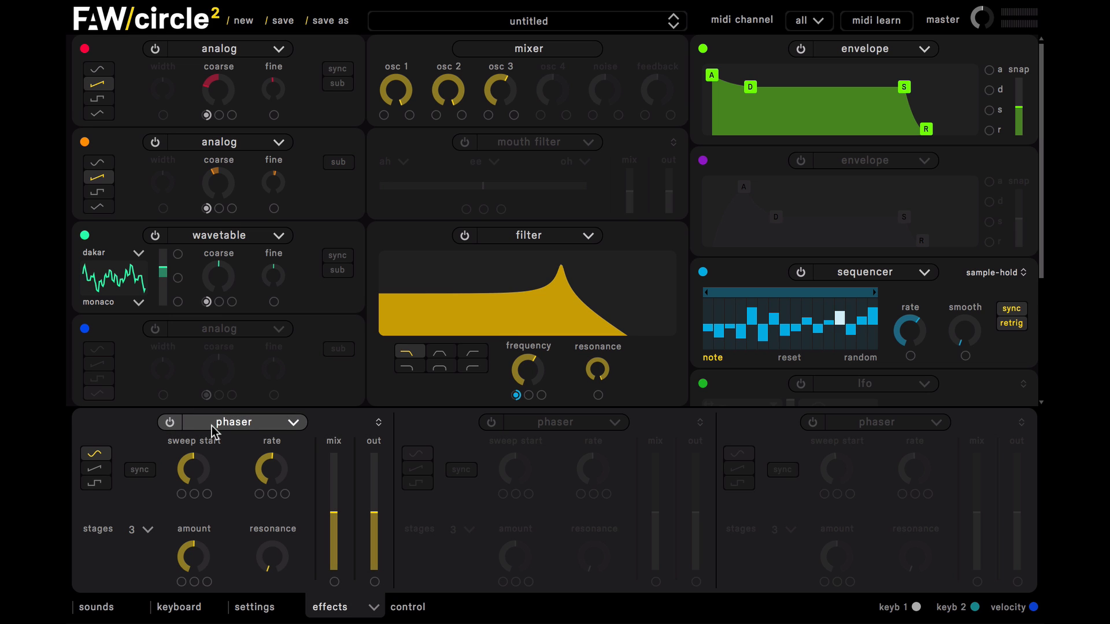
{"action": "left_click", "coordinate": [212, 427]}
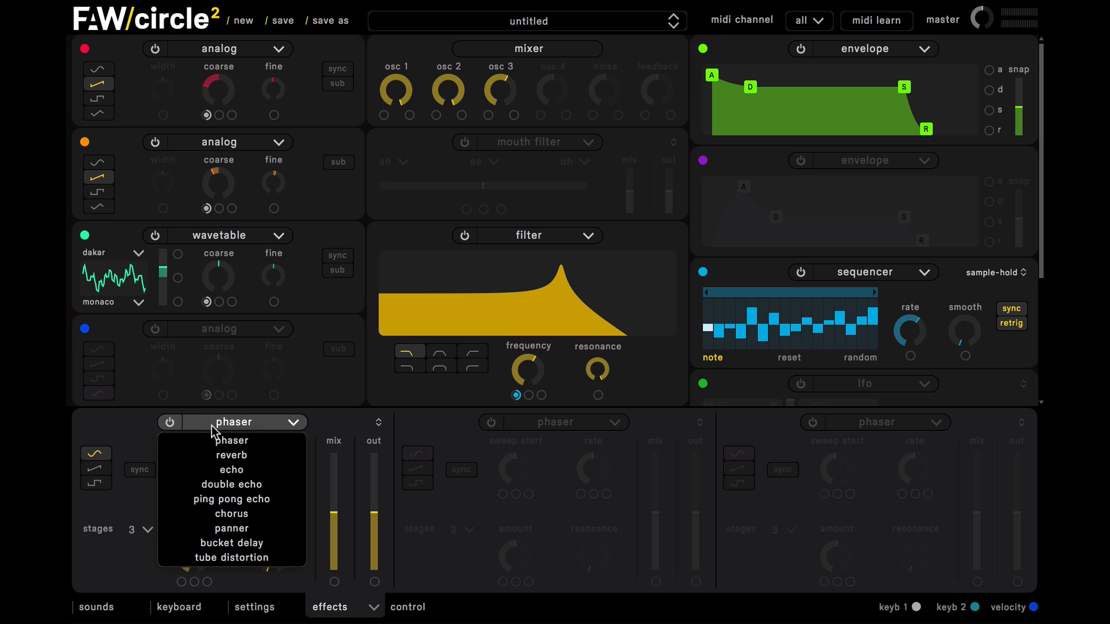
{"action": "left_click", "coordinate": [243, 514]}
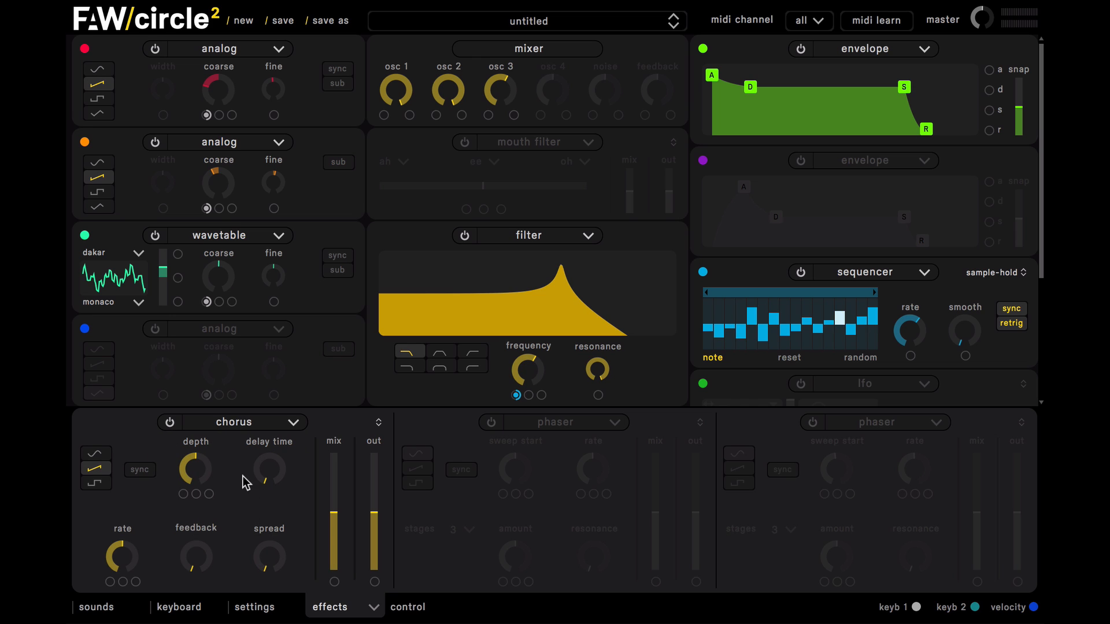
{"action": "left_click", "coordinate": [378, 423]}
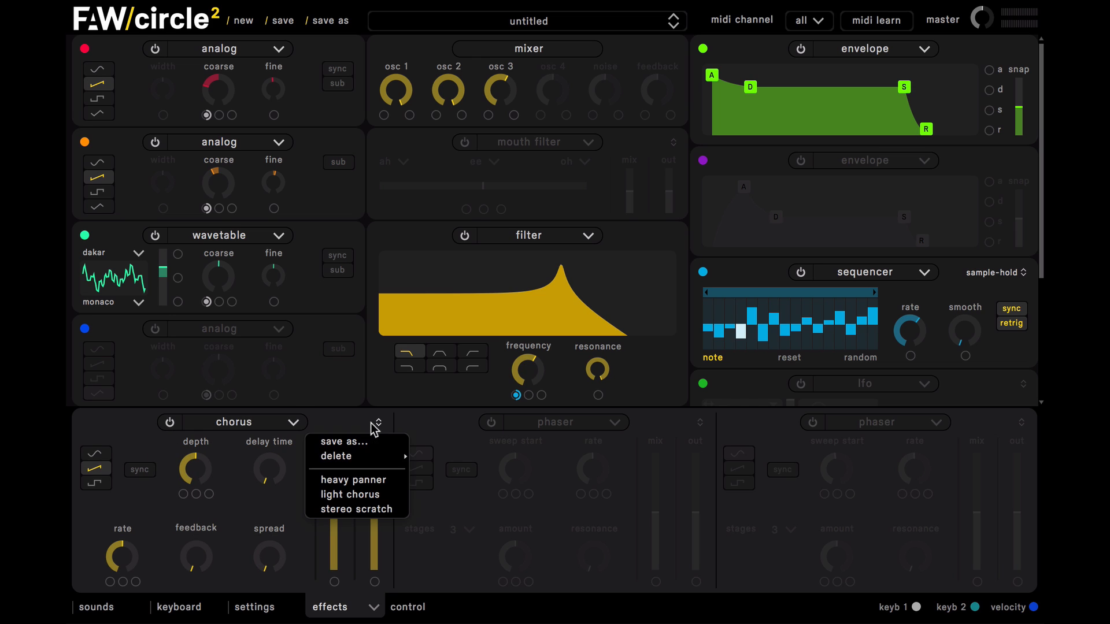
{"action": "left_click", "coordinate": [370, 496]}
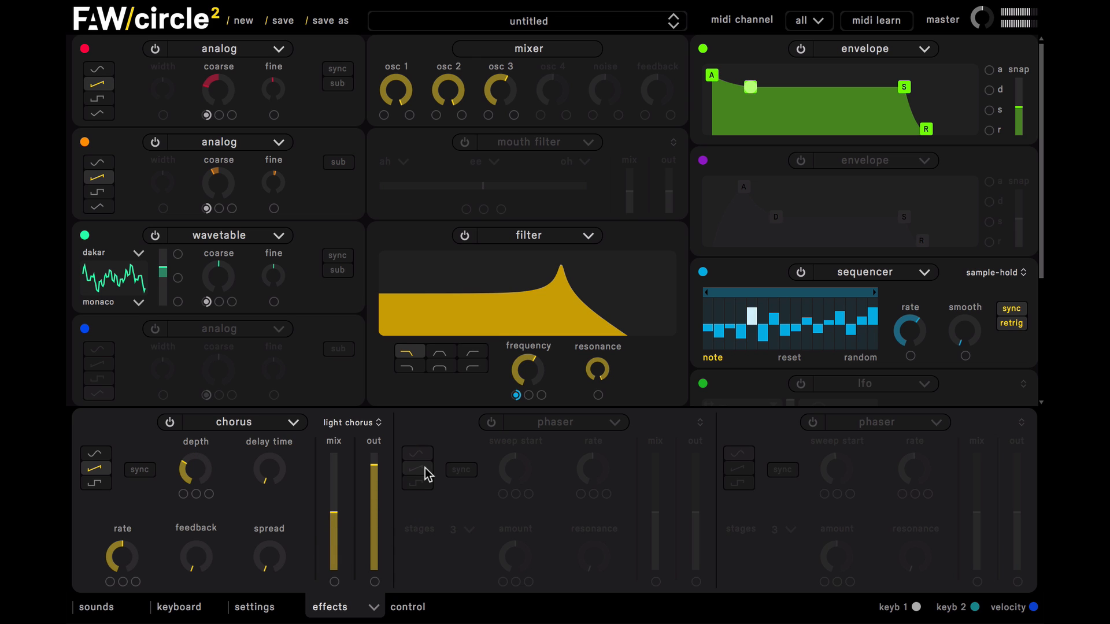
Step: Enable the second effect slot and set it to ping pong echo
{"action": "left_click", "coordinate": [491, 422]}
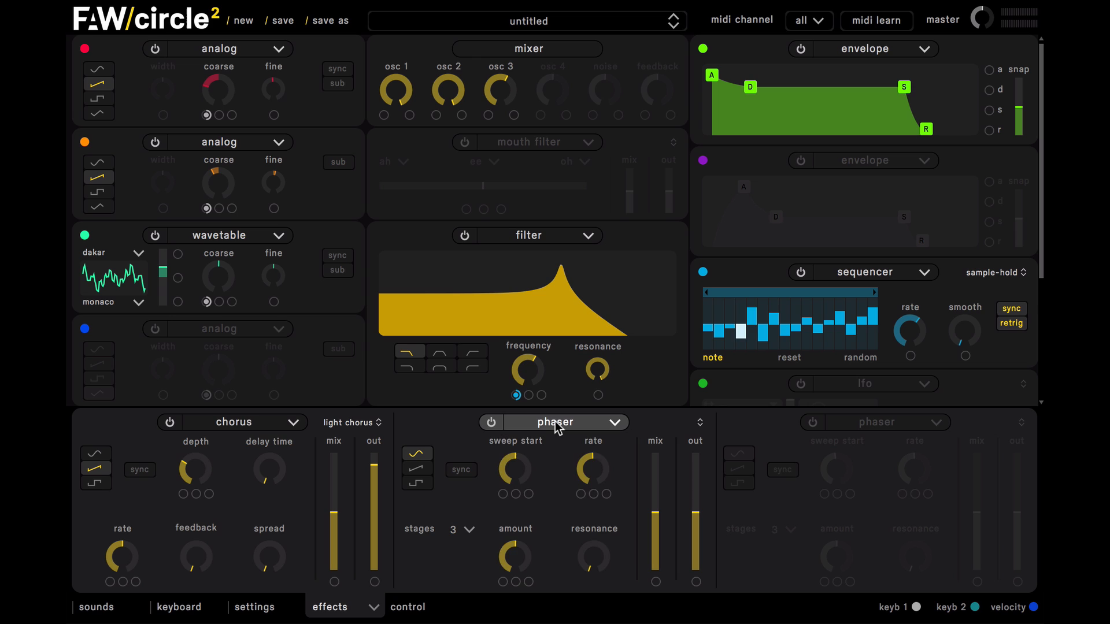
{"action": "left_click", "coordinate": [555, 427]}
{"action": "left_click", "coordinate": [572, 501]}
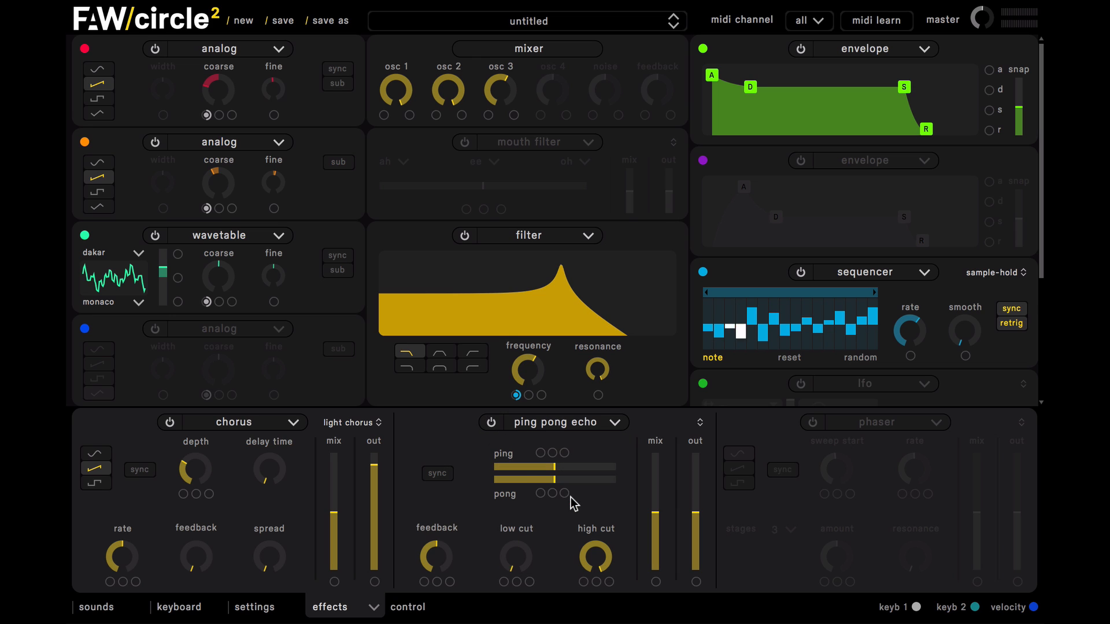
Step: Sync the ping pong echo to tempo, set the ping time to bpm/3 and shorten the pong time to slightly longer than ping
{"action": "left_click", "coordinate": [438, 474]}
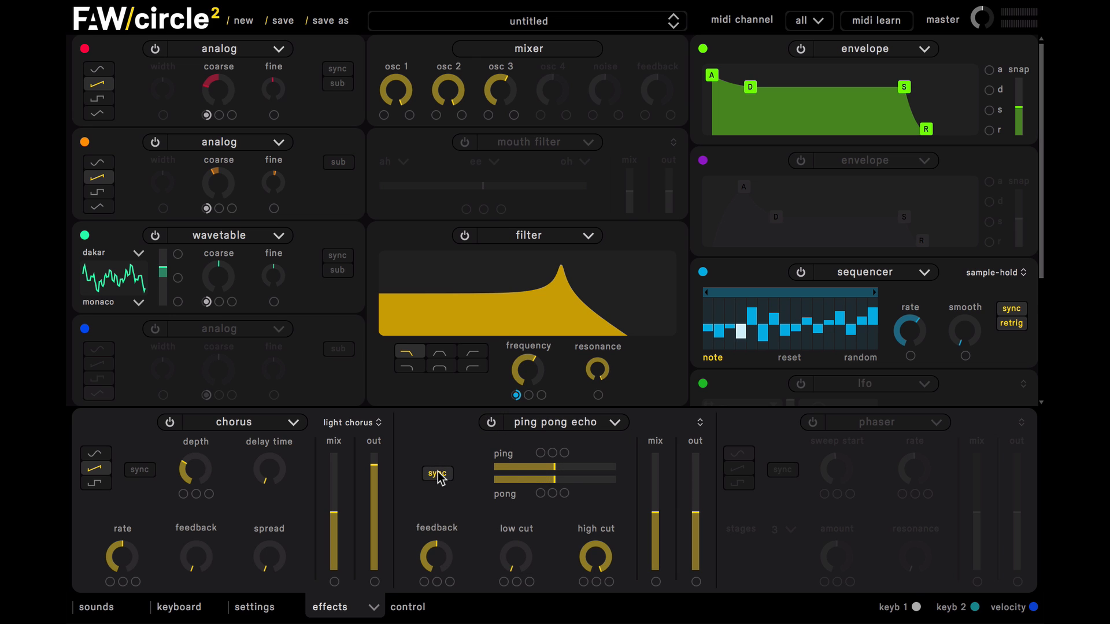
{"action": "left_click", "coordinate": [526, 467]}
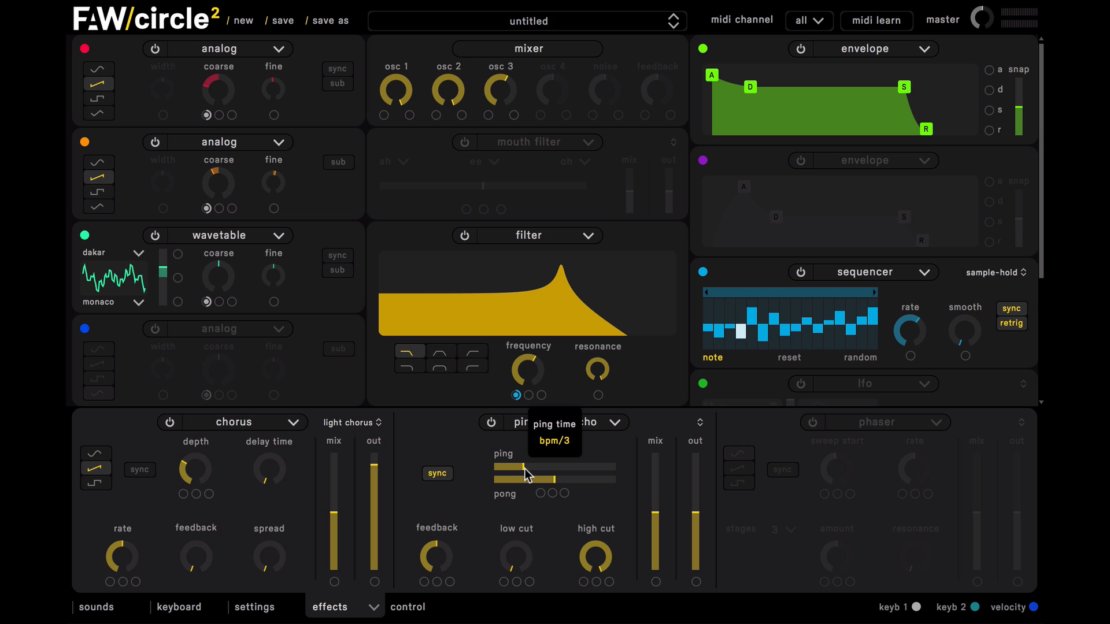
{"action": "left_click", "coordinate": [533, 480]}
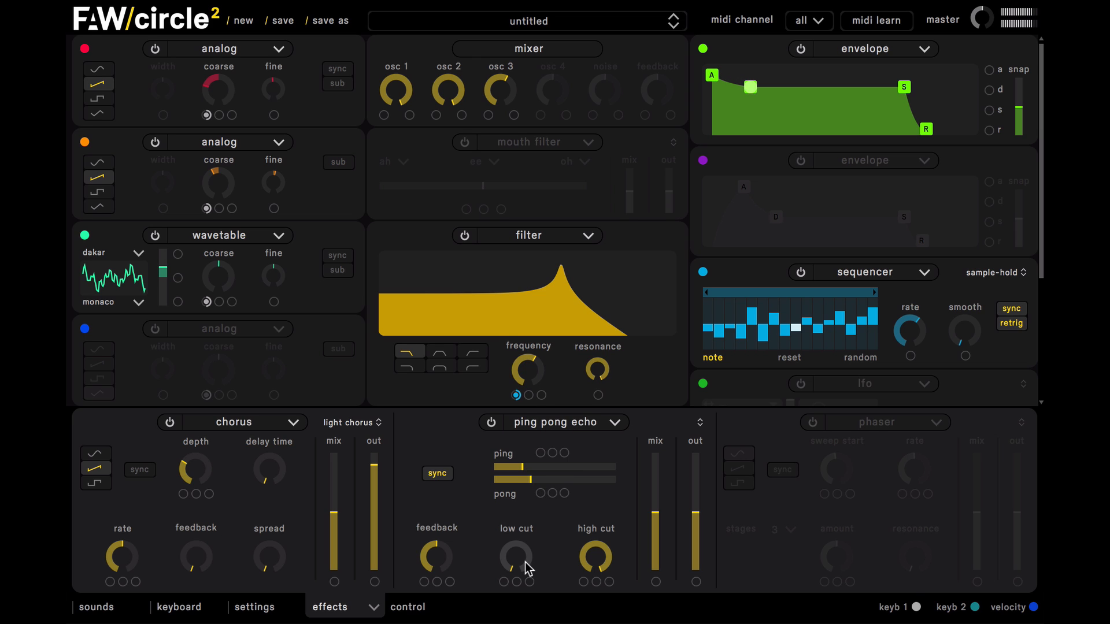
Step: Raise the echo's low cut to nearly halfway, and reduce its feedback and mix to keep the repeats subtle
{"action": "left_click_drag", "start_coordinate": [524, 561], "coordinate": [492, 478]}
{"action": "left_click_drag", "start_coordinate": [440, 555], "coordinate": [448, 620]}
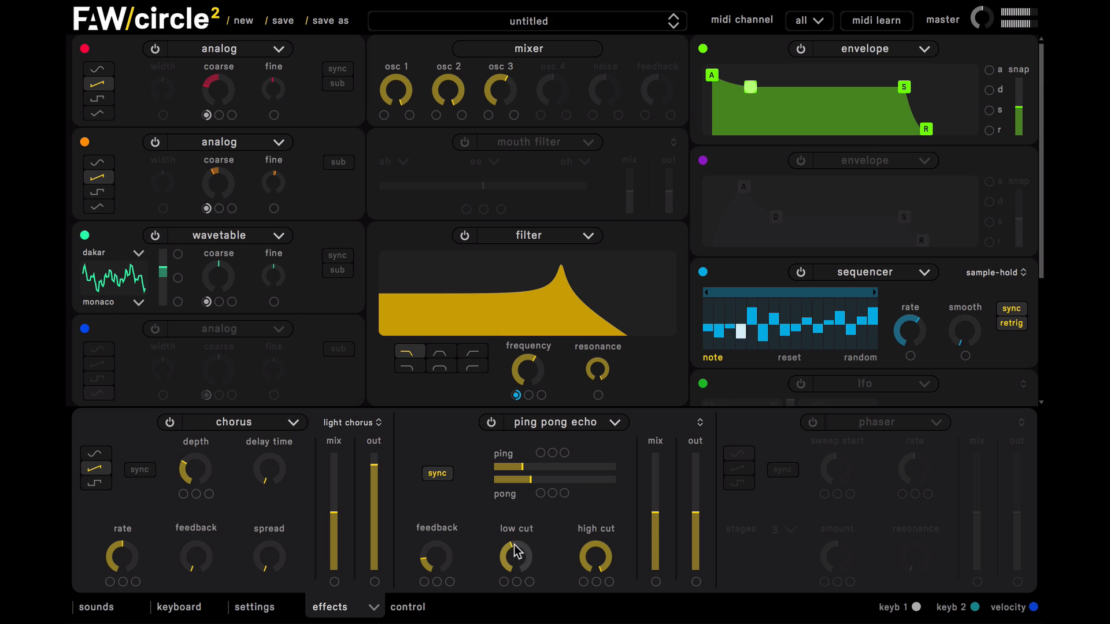
{"action": "left_click_drag", "start_coordinate": [655, 527], "coordinate": [658, 533]}
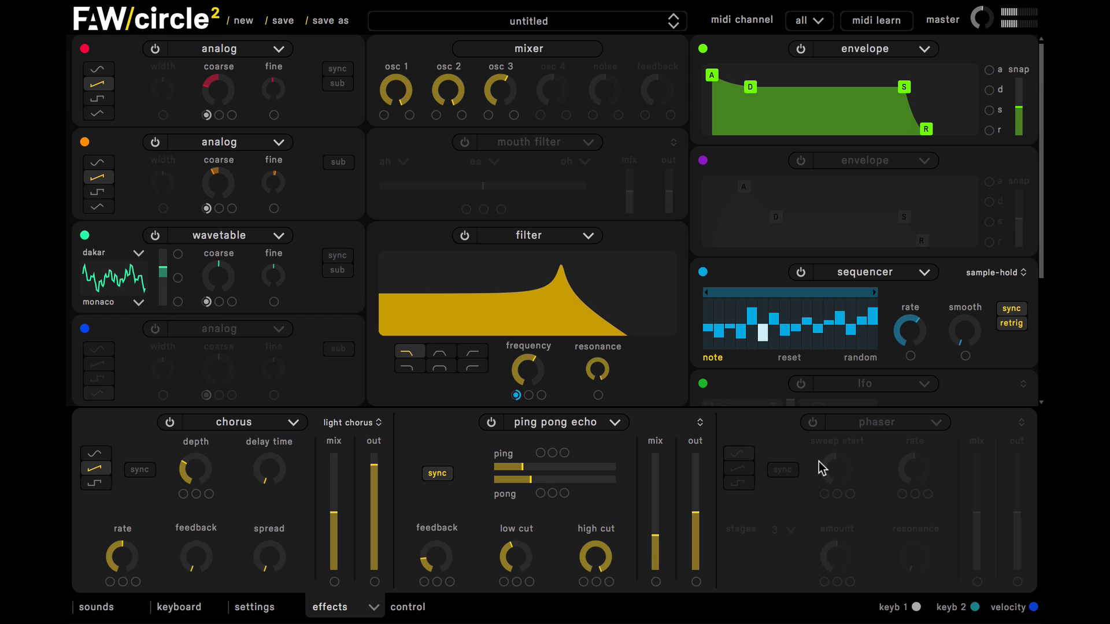
Step: Add a reverb in the third effect slot using the small preset, with its mix lowered below the preset level
{"action": "left_click", "coordinate": [814, 428]}
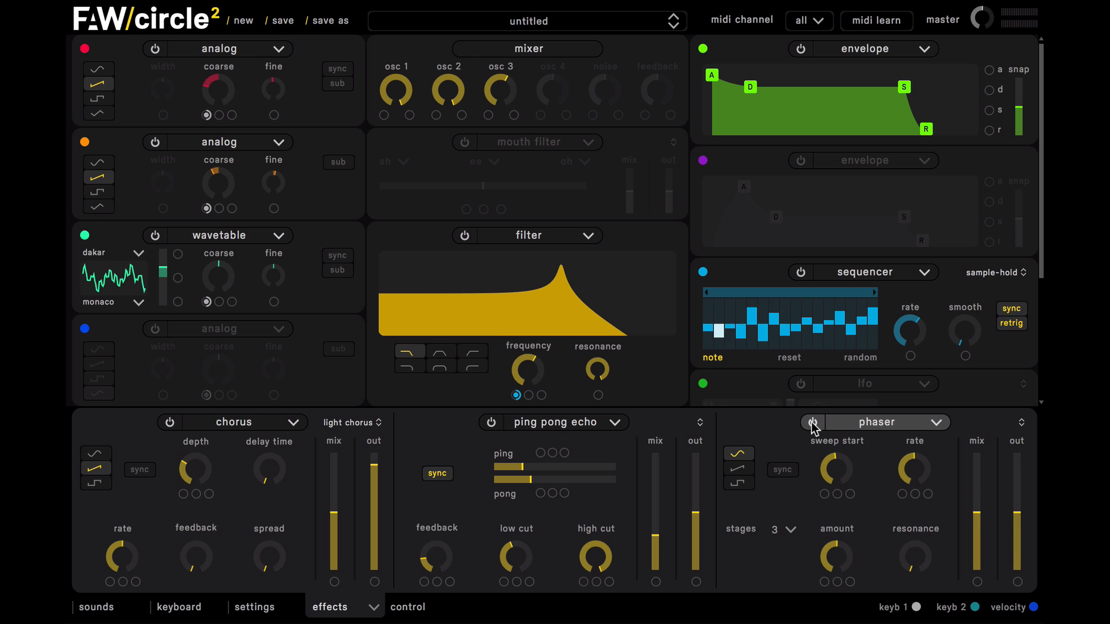
{"action": "left_click", "coordinate": [911, 422]}
{"action": "left_click", "coordinate": [903, 457]}
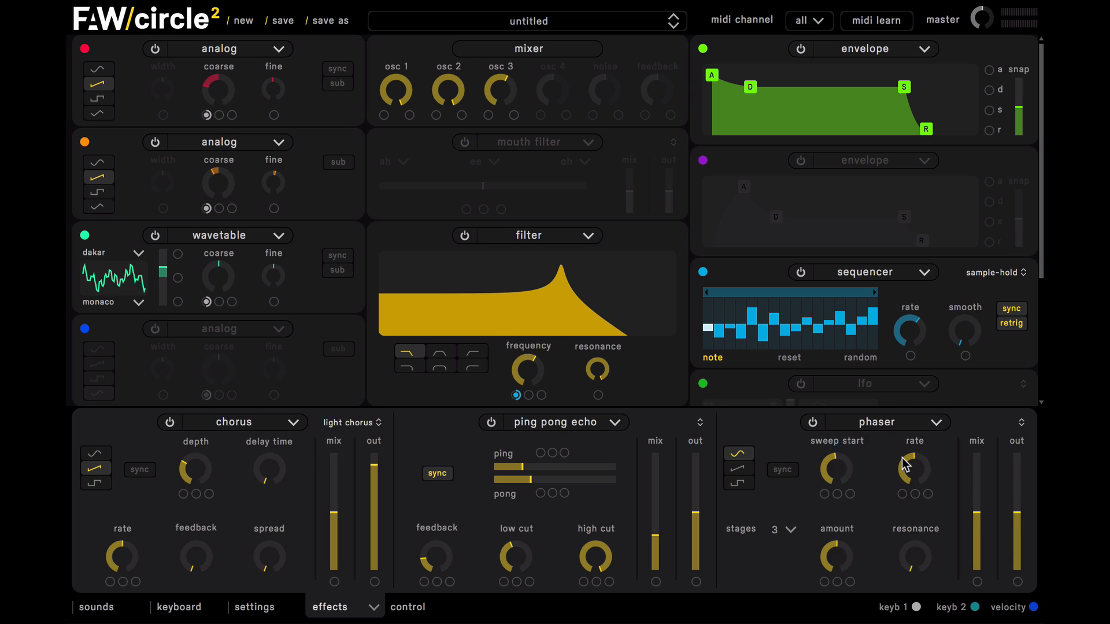
{"action": "left_click", "coordinate": [1022, 423]}
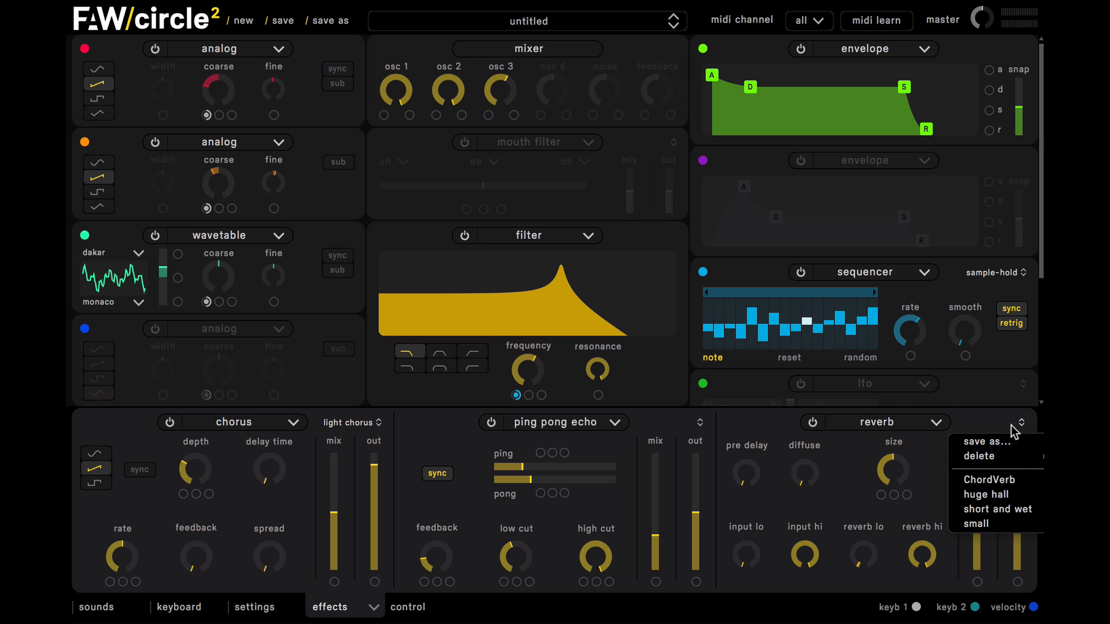
{"action": "left_click", "coordinate": [993, 526]}
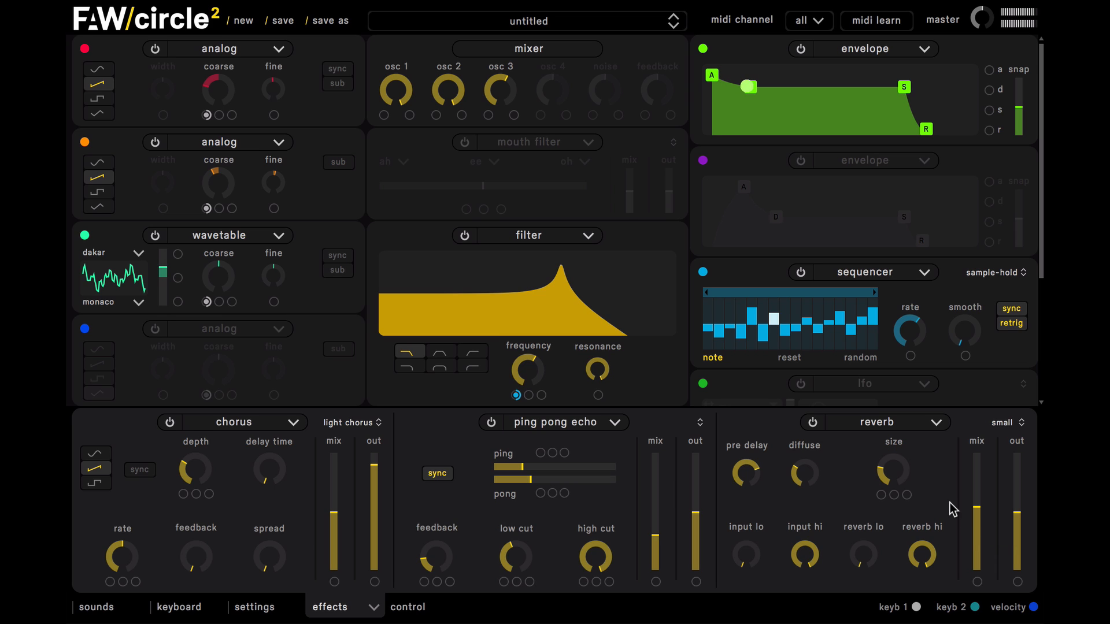
{"action": "left_click", "coordinate": [974, 531]}
{"action": "left_click_drag", "start_coordinate": [976, 536], "coordinate": [976, 537]}
Step: Leave the effects view, turn on the green LFO and assign it as the second modulation source for the filter frequency
{"action": "left_click", "coordinate": [375, 608]}
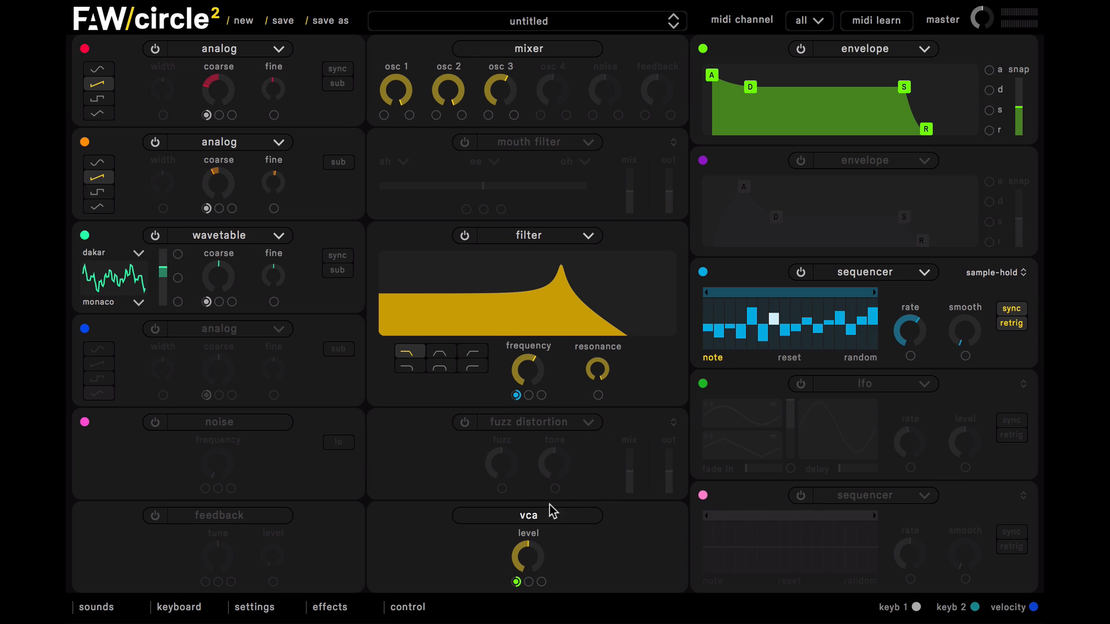
{"action": "left_click", "coordinate": [801, 385]}
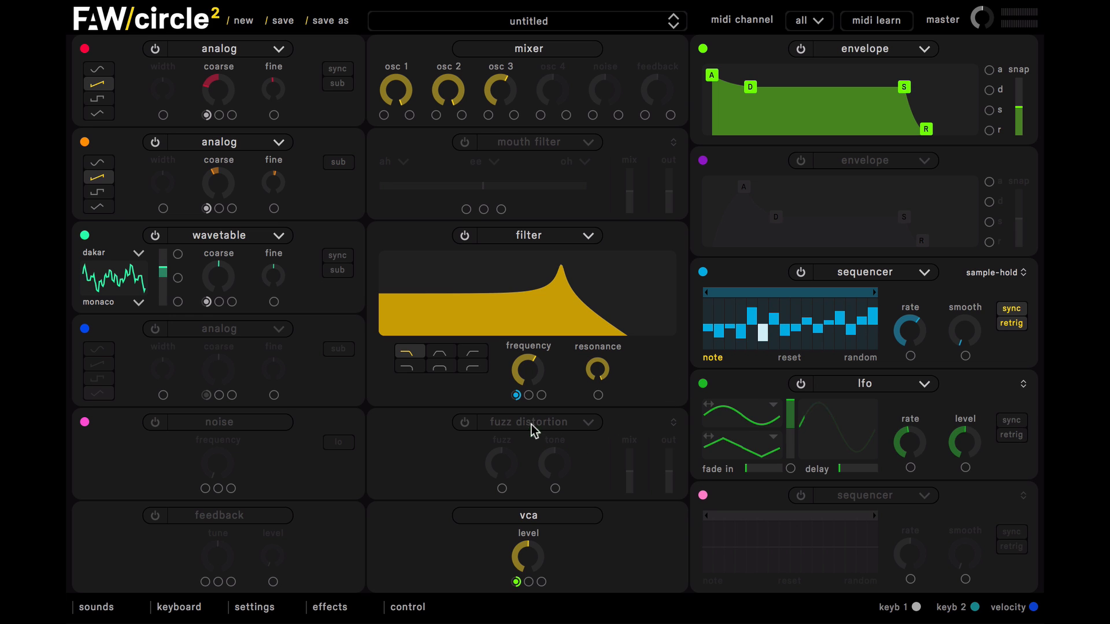
{"action": "left_click", "coordinate": [528, 395]}
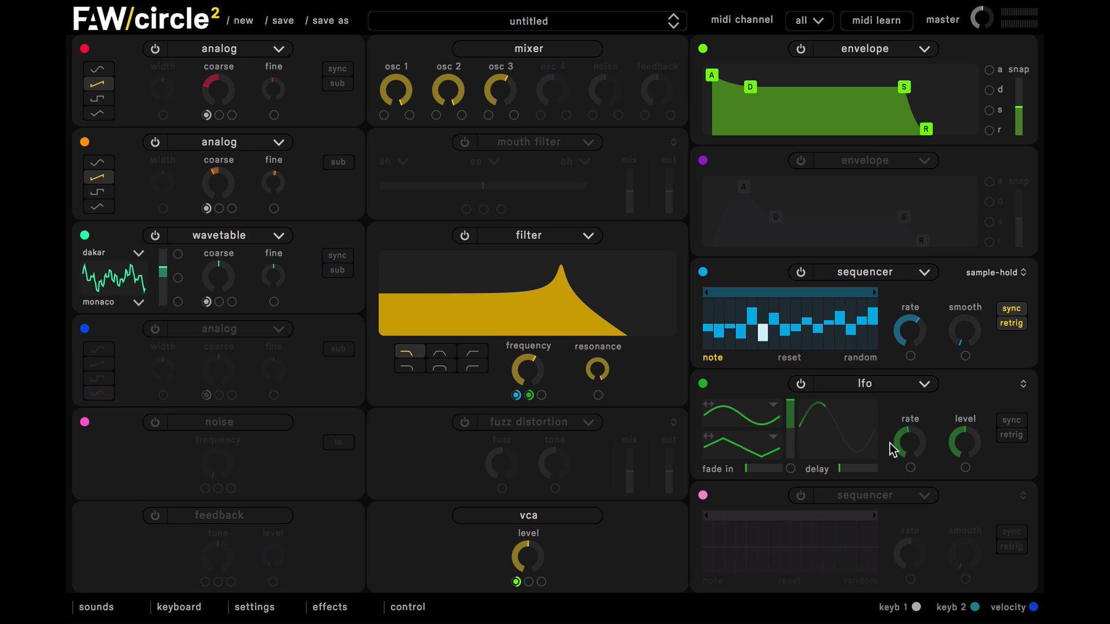
Step: Enable sync and retrig on the green LFO and reduce its level to 0.190
{"action": "left_click", "coordinate": [1013, 421]}
{"action": "left_click", "coordinate": [1016, 435]}
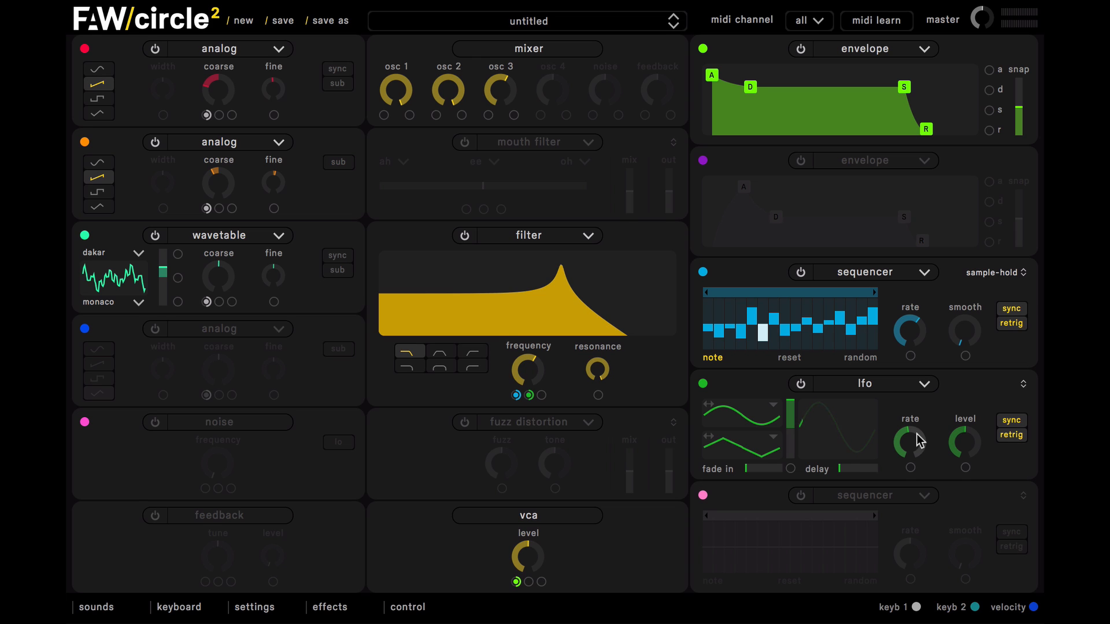
{"action": "mouse_move", "coordinate": [914, 452]}
{"action": "mouse_move", "coordinate": [963, 444]}
{"action": "left_click_drag", "start_coordinate": [967, 496], "coordinate": [967, 509]}
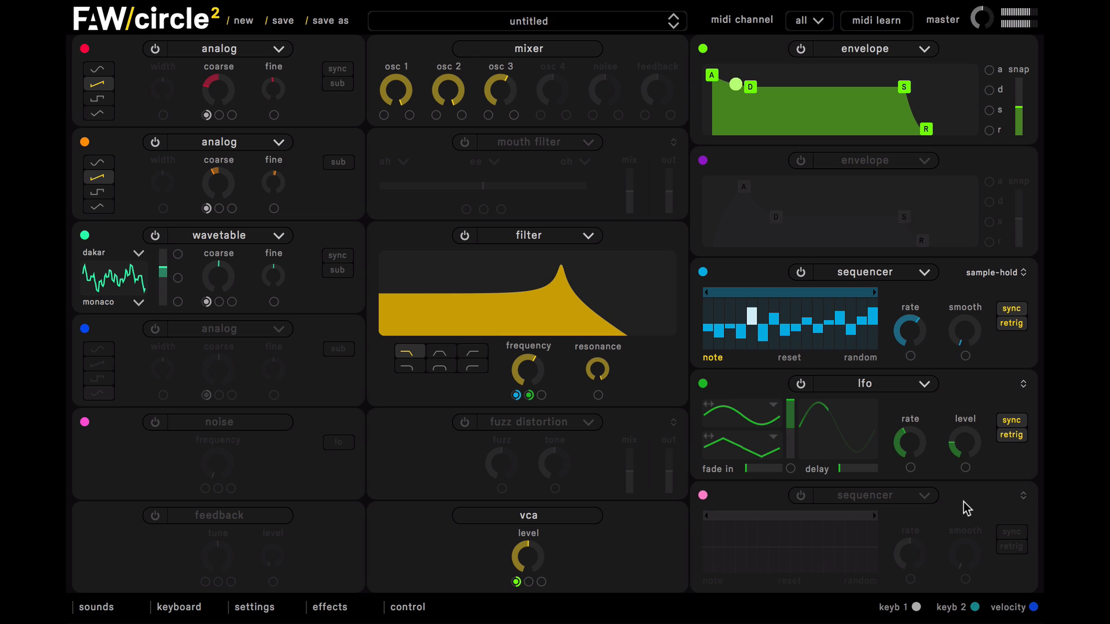
{"action": "mouse_move", "coordinate": [961, 453]}
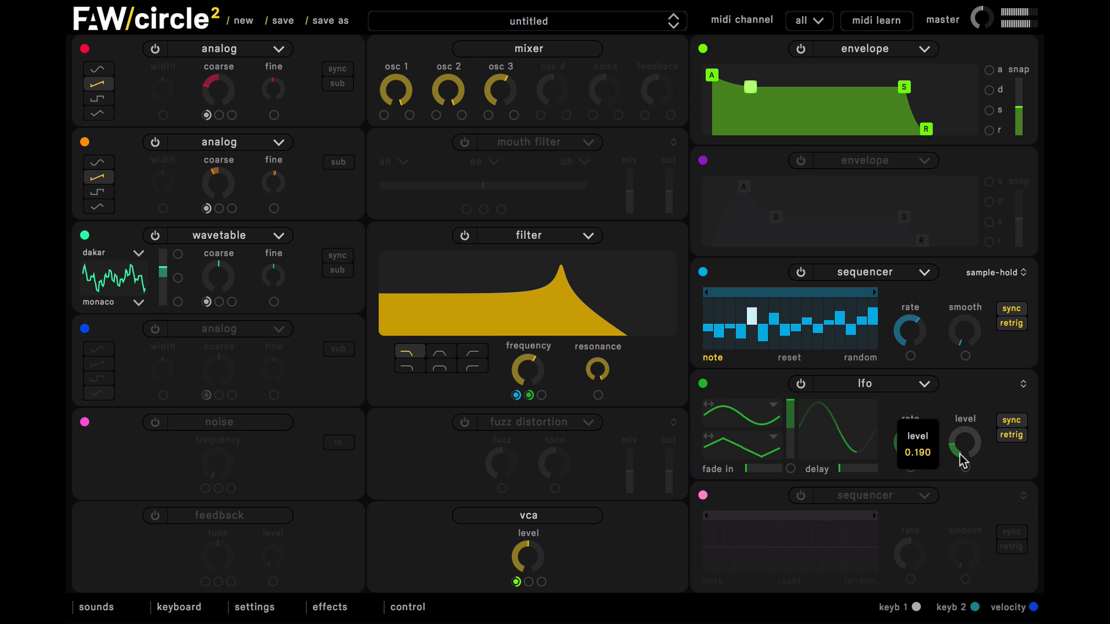